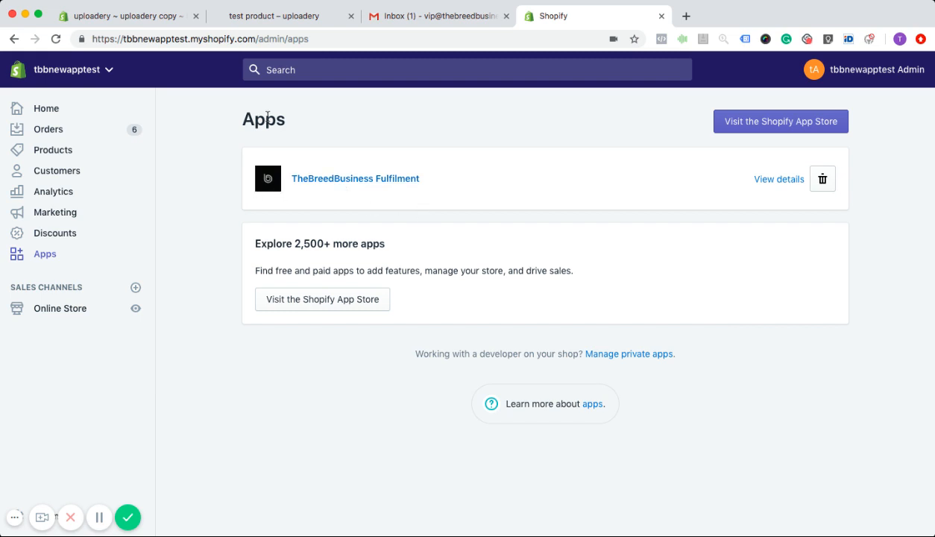
Step: Open the TheBreedBusiness Fulfilment app from the installed apps and close its video overlay
{"action": "left_click", "coordinate": [390, 180]}
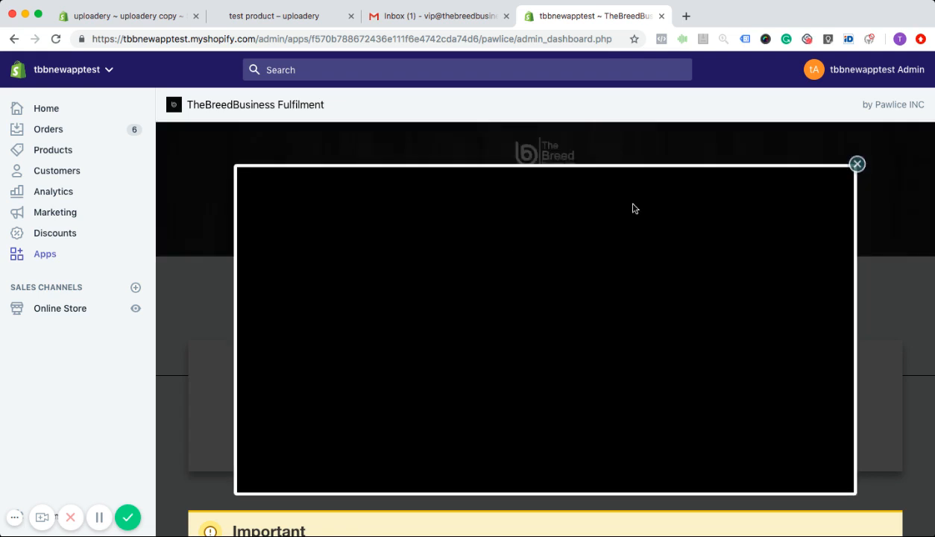
{"action": "left_click", "coordinate": [857, 163]}
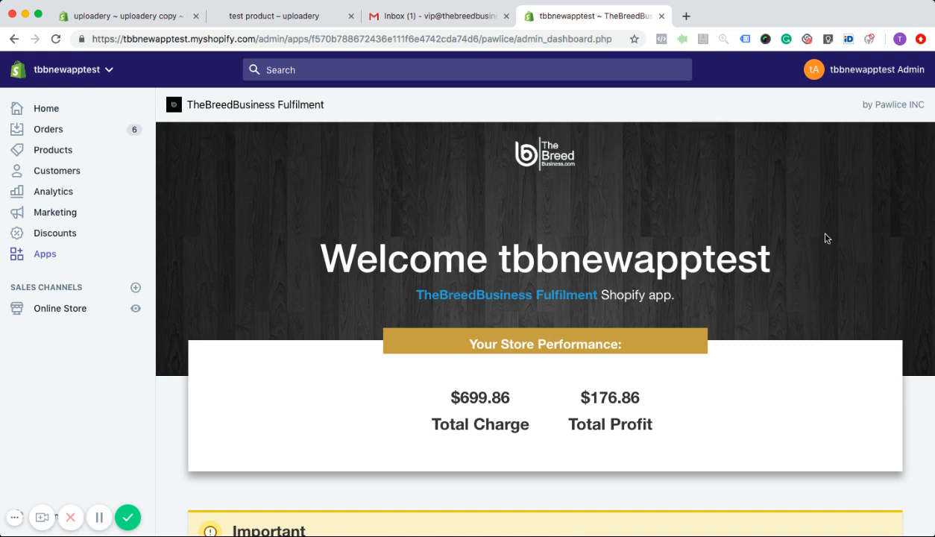
Step: Review the app dashboard's store performance, the Important notice and the order status board
{"action": "scroll", "coordinate": [815, 309], "scroll_direction": "down", "scroll_amount": 1}
{"action": "scroll", "coordinate": [815, 310], "scroll_direction": "up", "scroll_amount": 1}
{"action": "scroll", "coordinate": [488, 402], "scroll_direction": "down", "scroll_amount": 1}
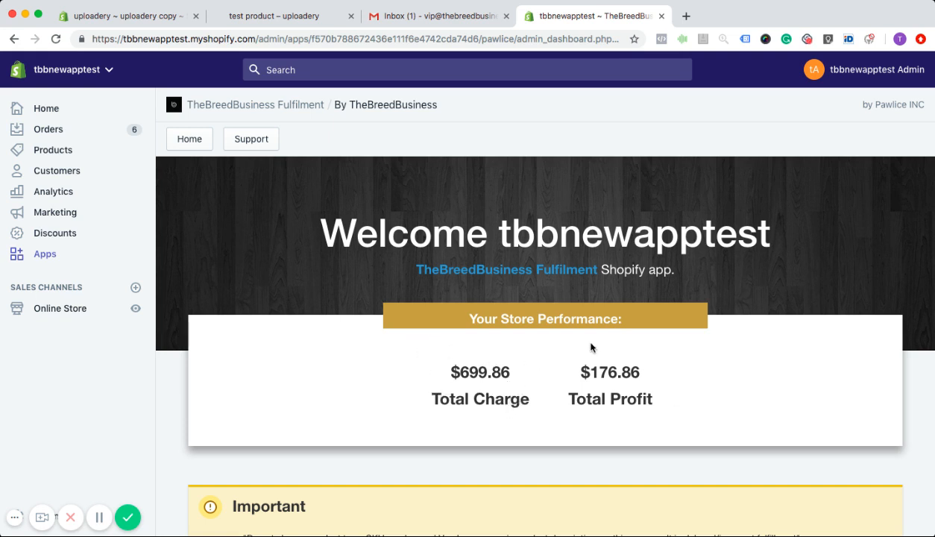
{"action": "scroll", "coordinate": [738, 386], "scroll_direction": "down", "scroll_amount": 1}
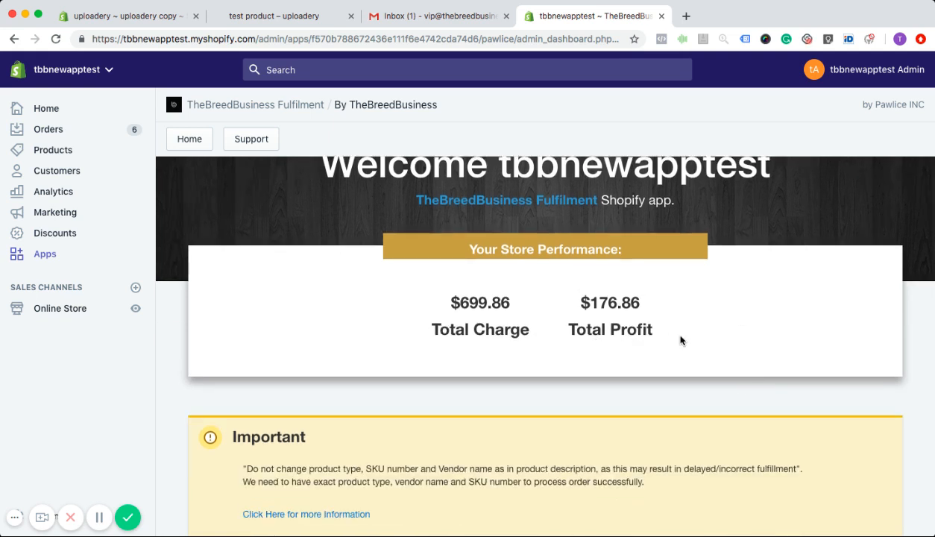
{"action": "scroll", "coordinate": [462, 364], "scroll_direction": "down", "scroll_amount": 2}
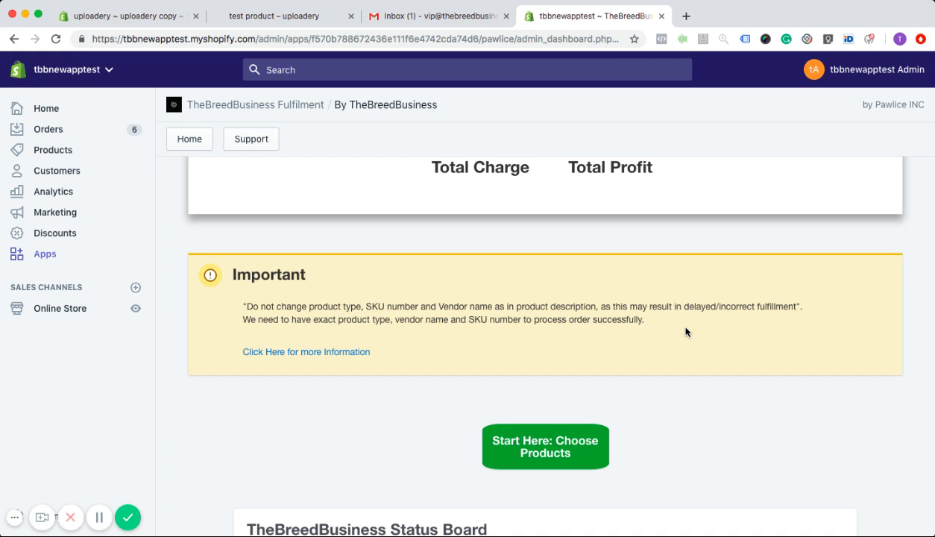
{"action": "scroll", "coordinate": [686, 332], "scroll_direction": "down", "scroll_amount": 5}
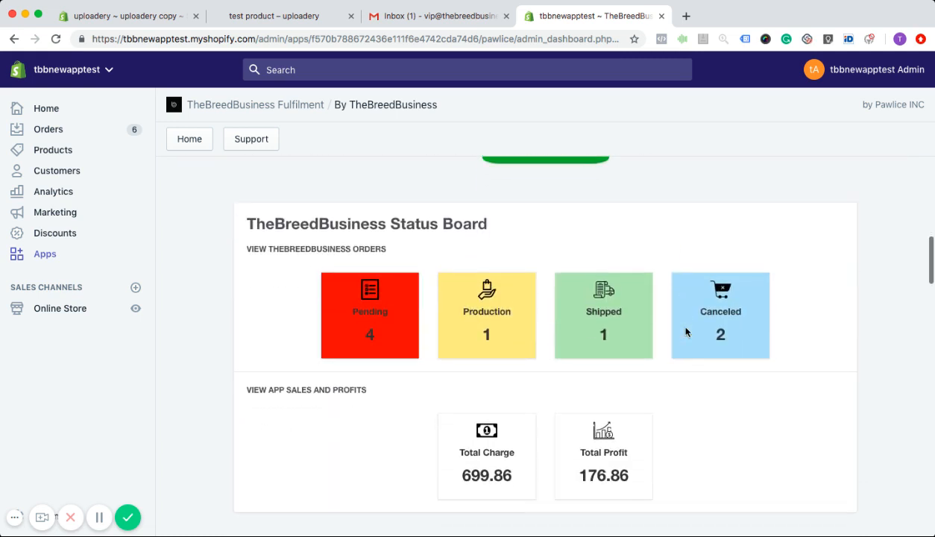
{"action": "scroll", "coordinate": [575, 225], "scroll_direction": "up", "scroll_amount": 1}
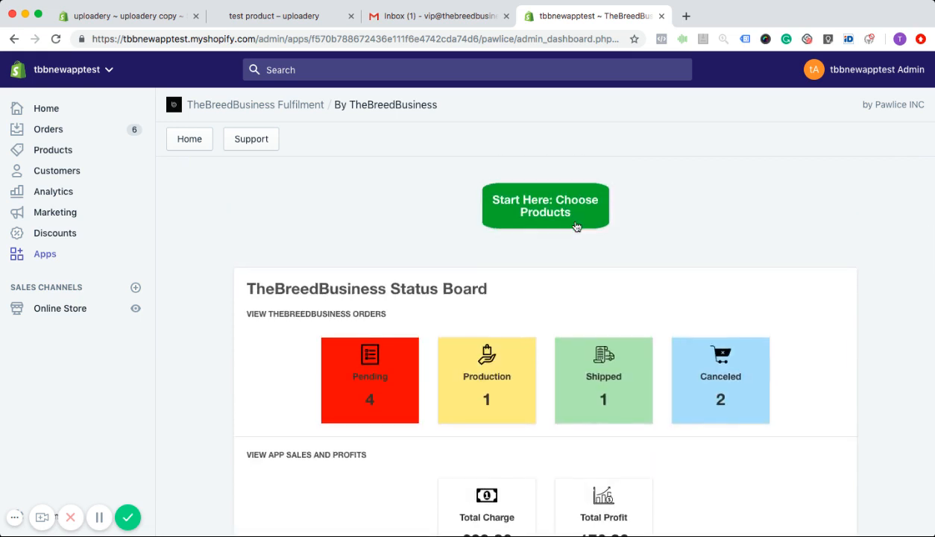
{"action": "scroll", "coordinate": [653, 214], "scroll_direction": "down", "scroll_amount": 1}
{"action": "scroll", "coordinate": [653, 214], "scroll_direction": "up", "scroll_amount": 2}
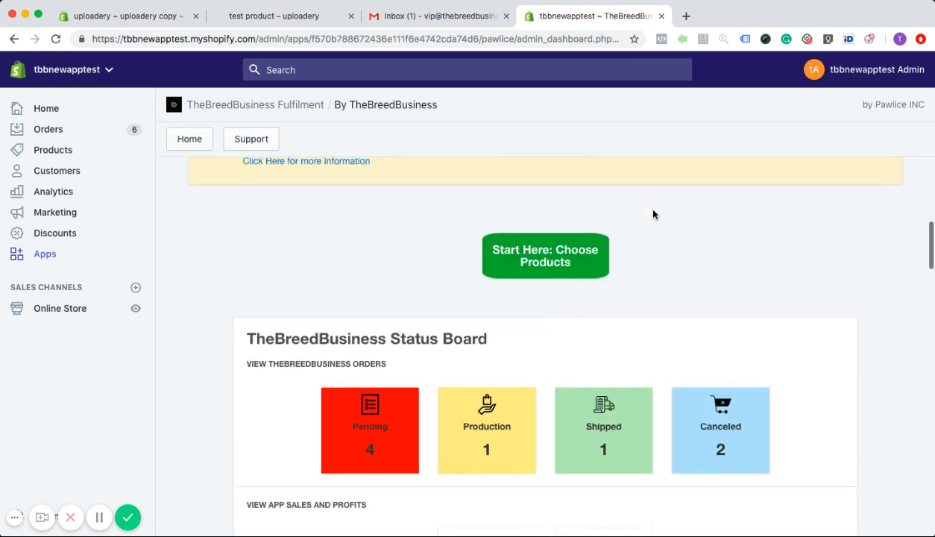
Step: Open the product catalogue from the dashboard's Choose Products option and look over the search, filter and first products
{"action": "left_click", "coordinate": [554, 270]}
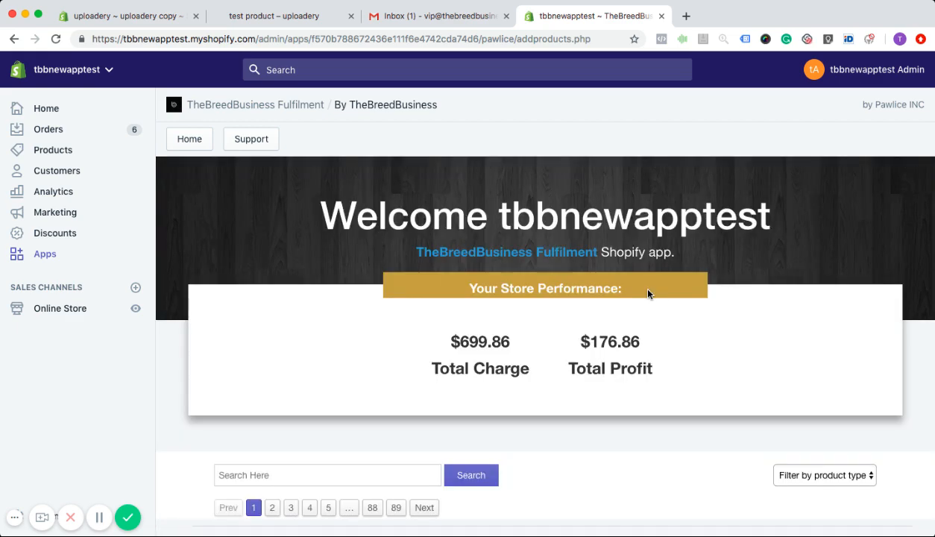
{"action": "scroll", "coordinate": [647, 292], "scroll_direction": "down", "scroll_amount": 6}
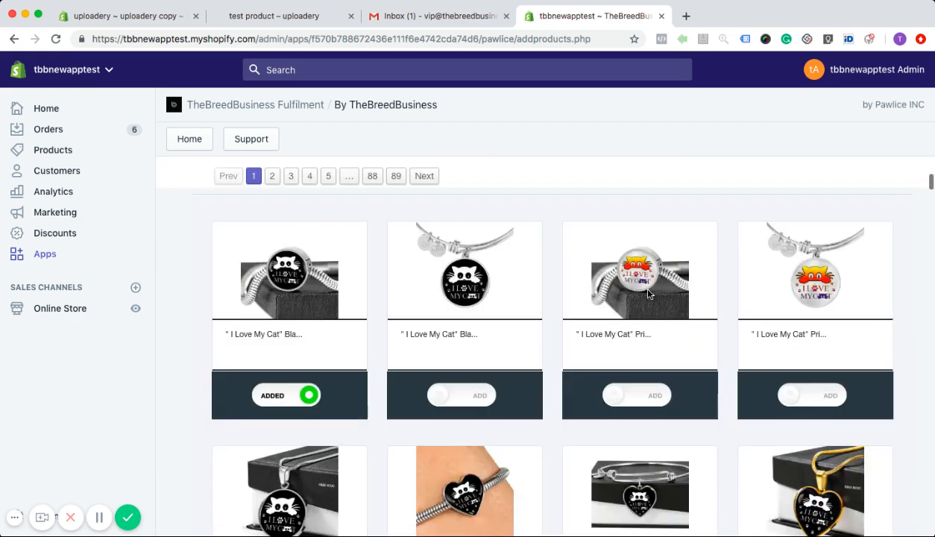
{"action": "scroll", "coordinate": [648, 283], "scroll_direction": "up", "scroll_amount": 1}
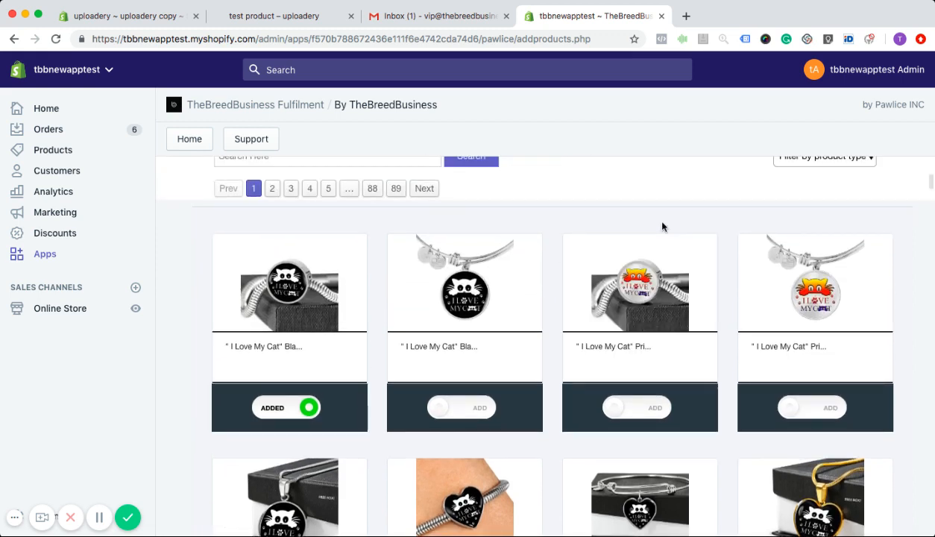
{"action": "scroll", "coordinate": [670, 209], "scroll_direction": "up", "scroll_amount": 1}
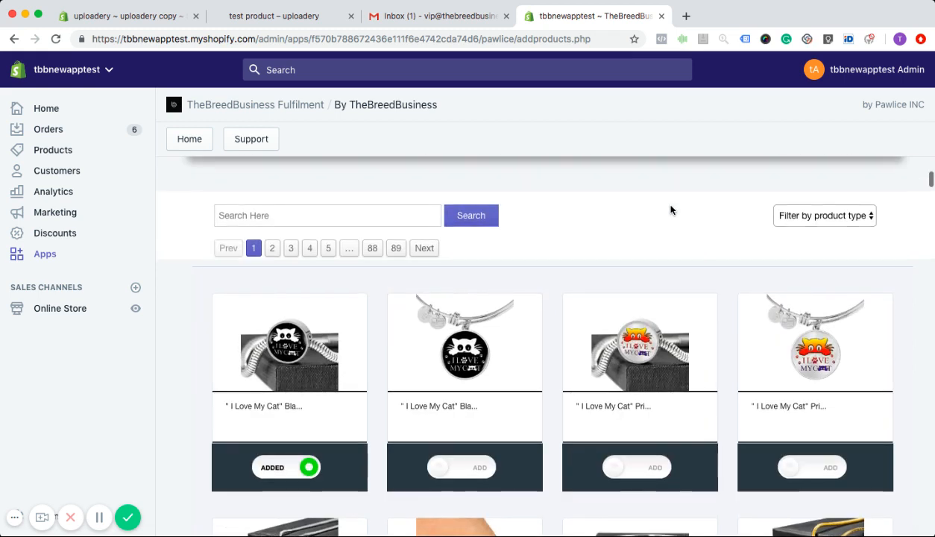
{"action": "scroll", "coordinate": [688, 257], "scroll_direction": "up", "scroll_amount": 1}
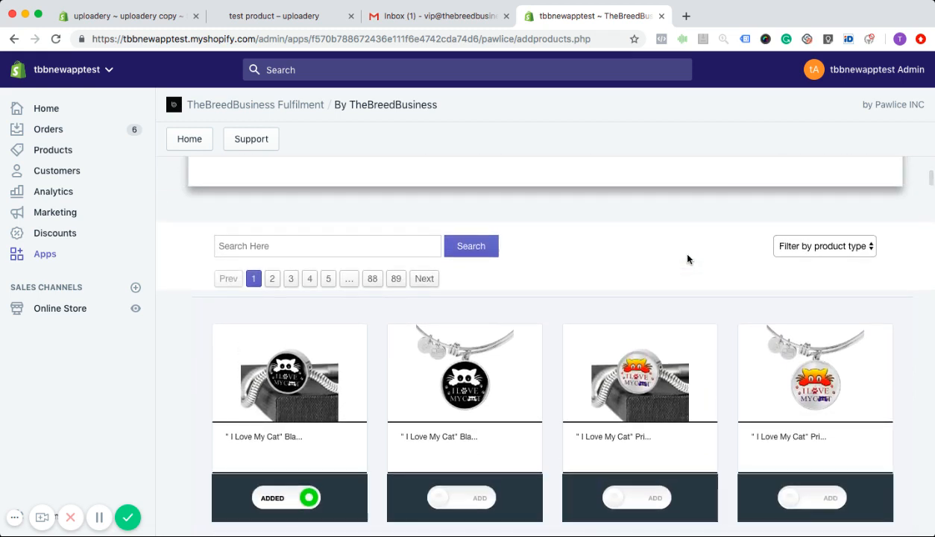
Step: Preview the "I Love My Cat" black print bangle in the catalogue's first row, then close the preview
{"action": "scroll", "coordinate": [687, 258], "scroll_direction": "down", "scroll_amount": 2}
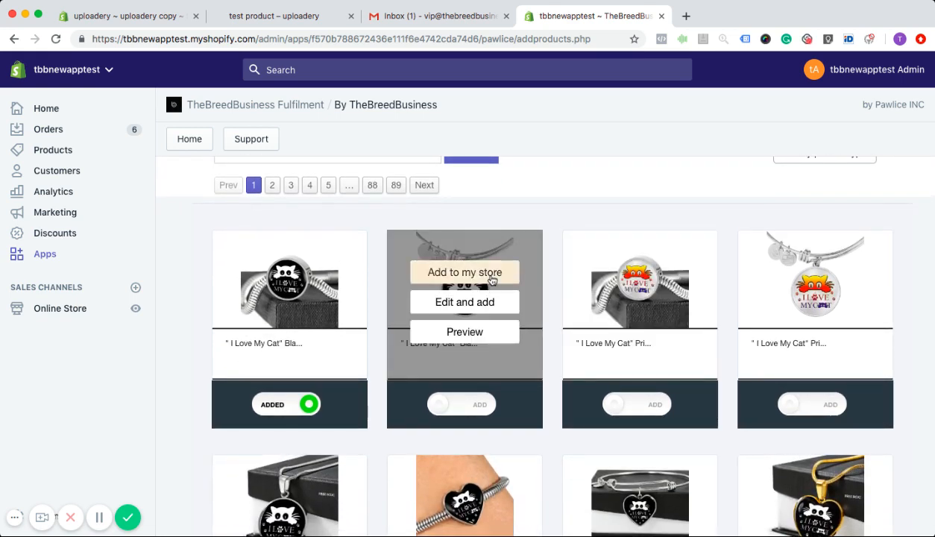
{"action": "left_click", "coordinate": [465, 332]}
{"action": "scroll", "coordinate": [654, 348], "scroll_direction": "down", "scroll_amount": 2}
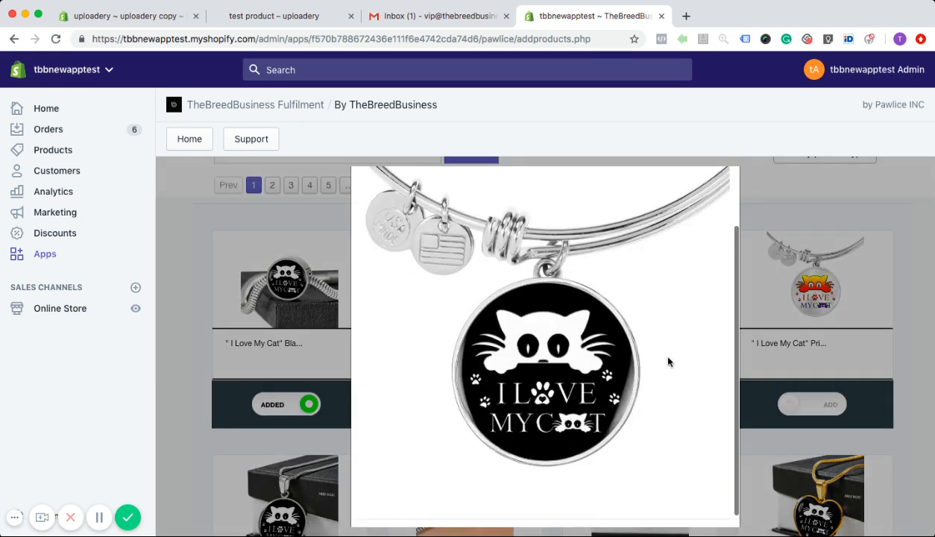
{"action": "scroll", "coordinate": [654, 348], "scroll_direction": "up", "scroll_amount": 2}
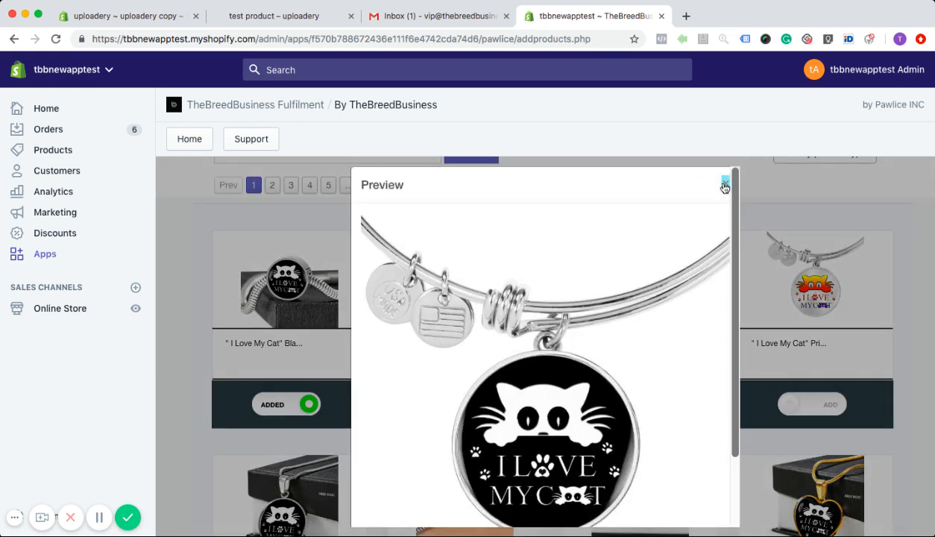
{"action": "left_click", "coordinate": [724, 184]}
Step: Examine the editable title, description and price of the "I Love My Cat" black print bangle, then close the editor without adding
{"action": "mouse_move", "coordinate": [478, 340]}
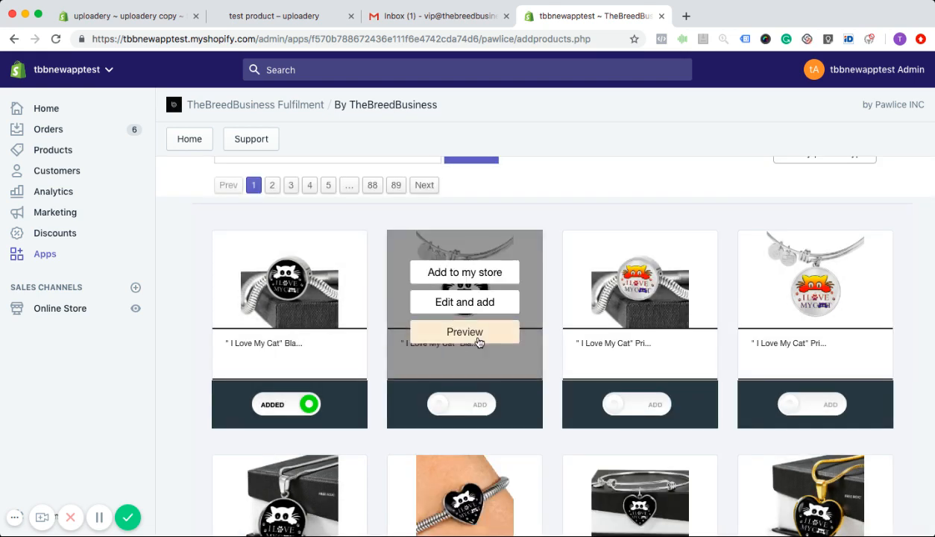
{"action": "left_click", "coordinate": [483, 305]}
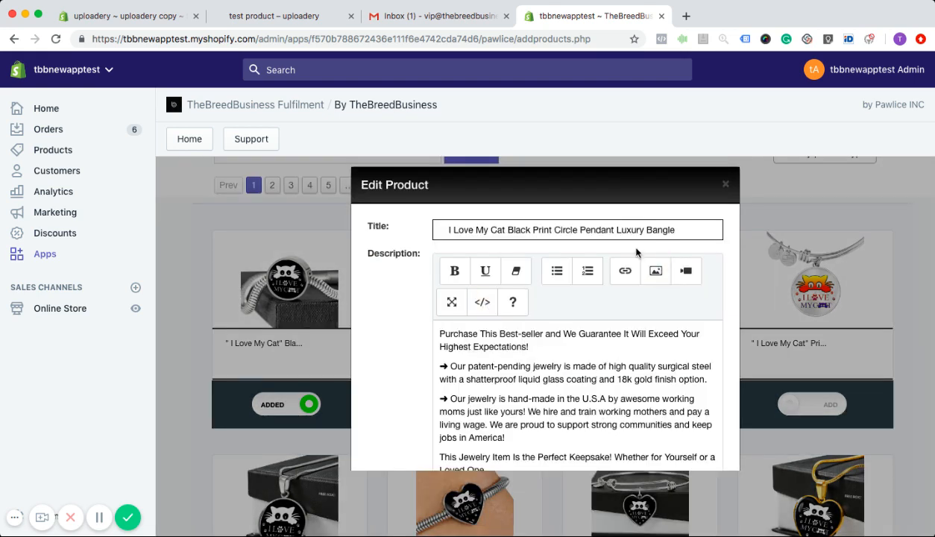
{"action": "scroll", "coordinate": [667, 386], "scroll_direction": "down", "scroll_amount": 10}
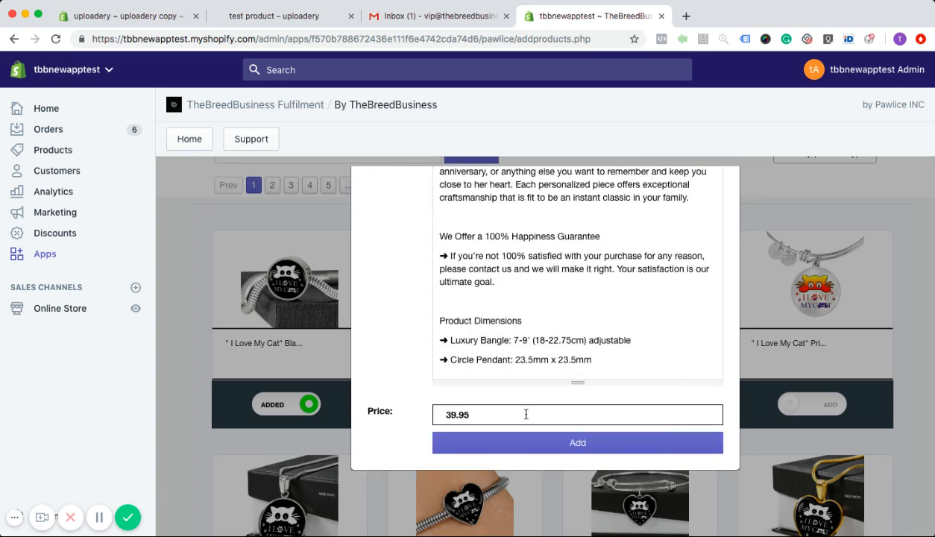
{"action": "scroll", "coordinate": [525, 413], "scroll_direction": "up", "scroll_amount": 10}
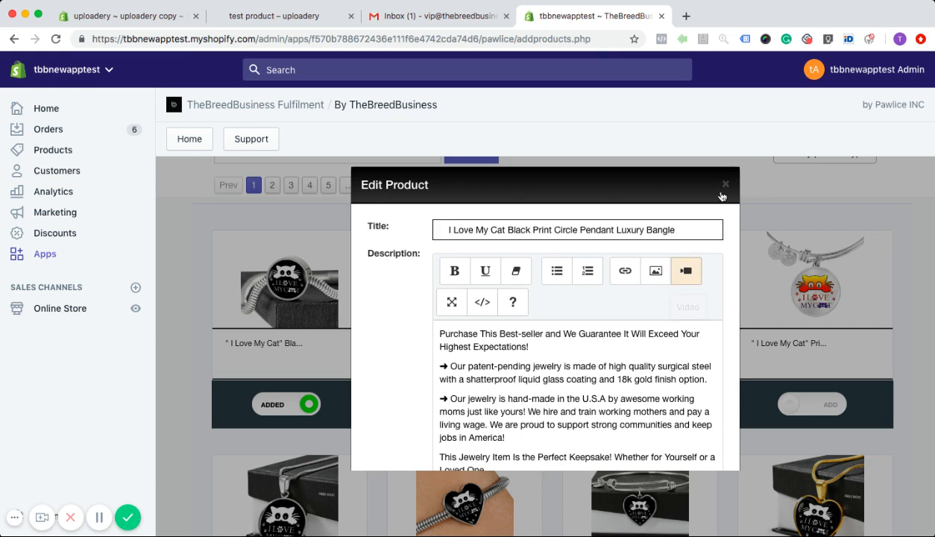
{"action": "left_click", "coordinate": [724, 189]}
Step: Add the "I Love My Cat" black print bangle to the store
{"action": "mouse_move", "coordinate": [495, 369]}
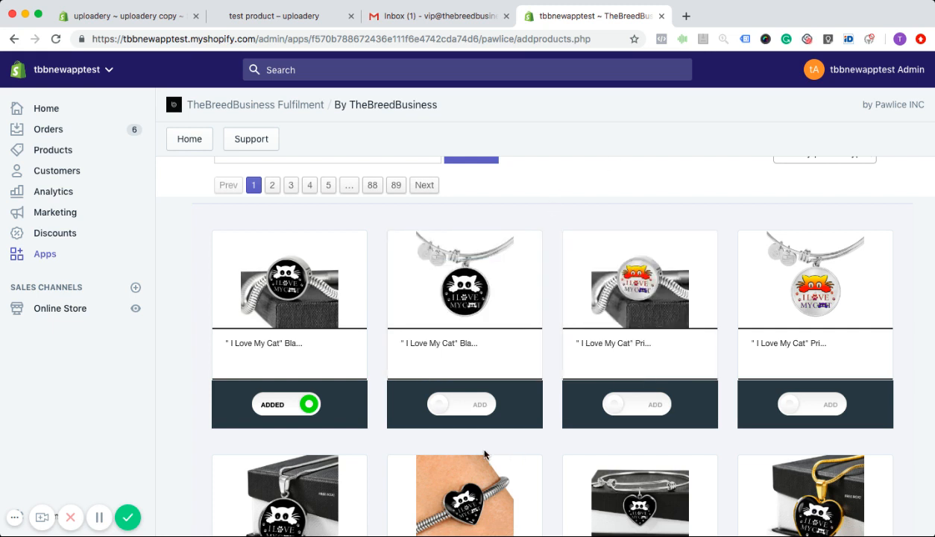
{"action": "left_click", "coordinate": [448, 409]}
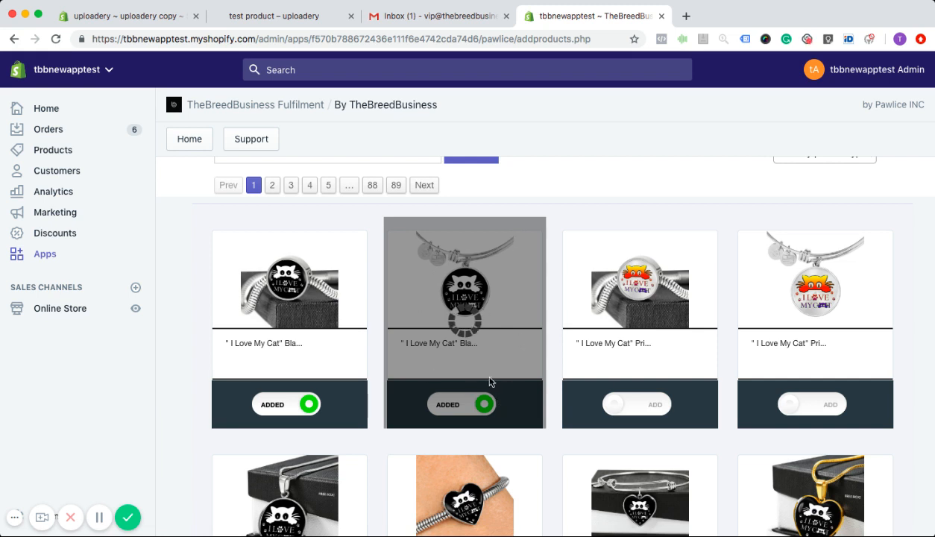
Step: Filter the product catalogue by the Bluetooth Speaker product type
{"action": "scroll", "coordinate": [671, 183], "scroll_direction": "up", "scroll_amount": 2}
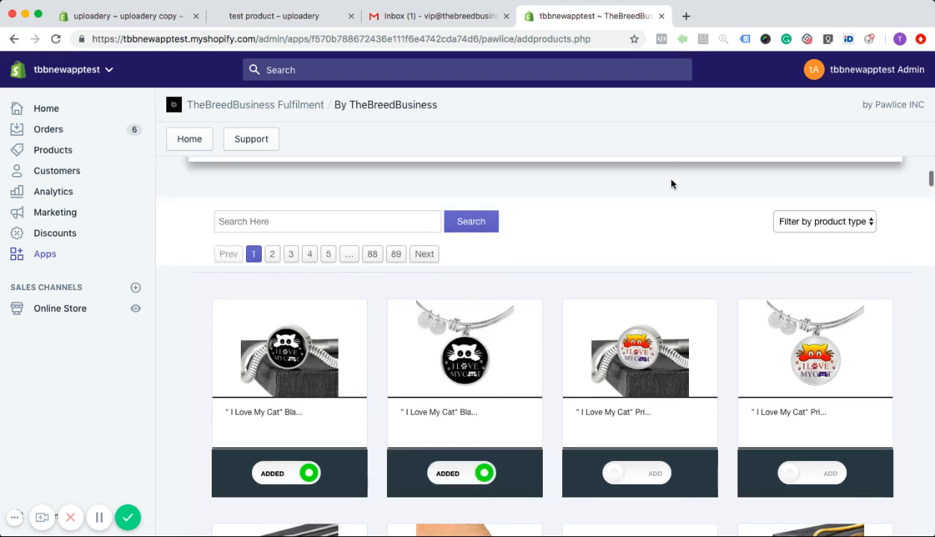
{"action": "left_click", "coordinate": [867, 222]}
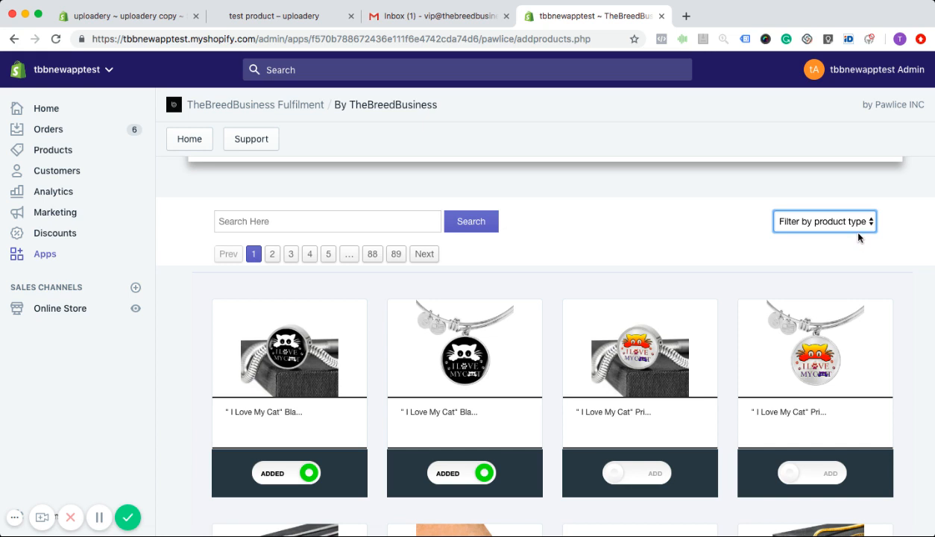
{"action": "left_click", "coordinate": [857, 233]}
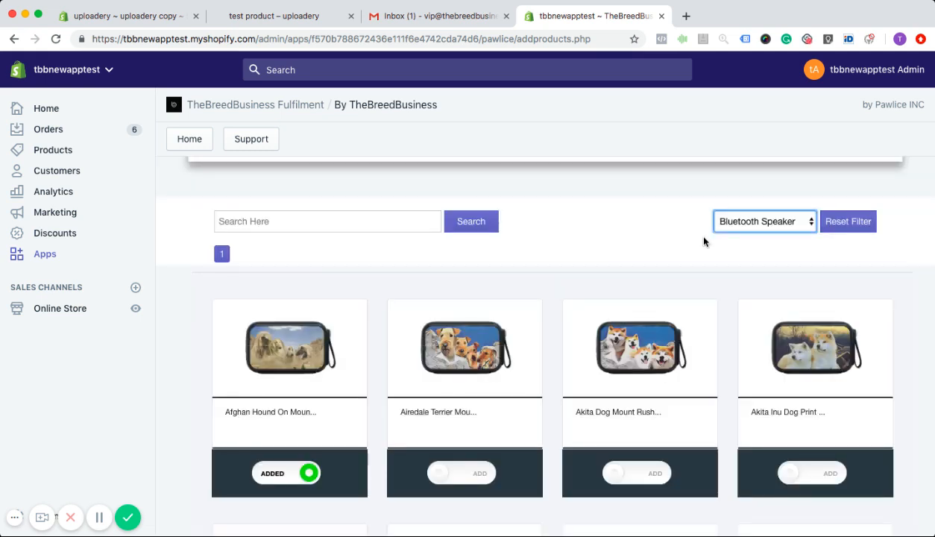
Step: Preview the Amazing Unicorn Print Bluetooth Speaker from the filtered products, then close the preview
{"action": "scroll", "coordinate": [704, 240], "scroll_direction": "down", "scroll_amount": 1}
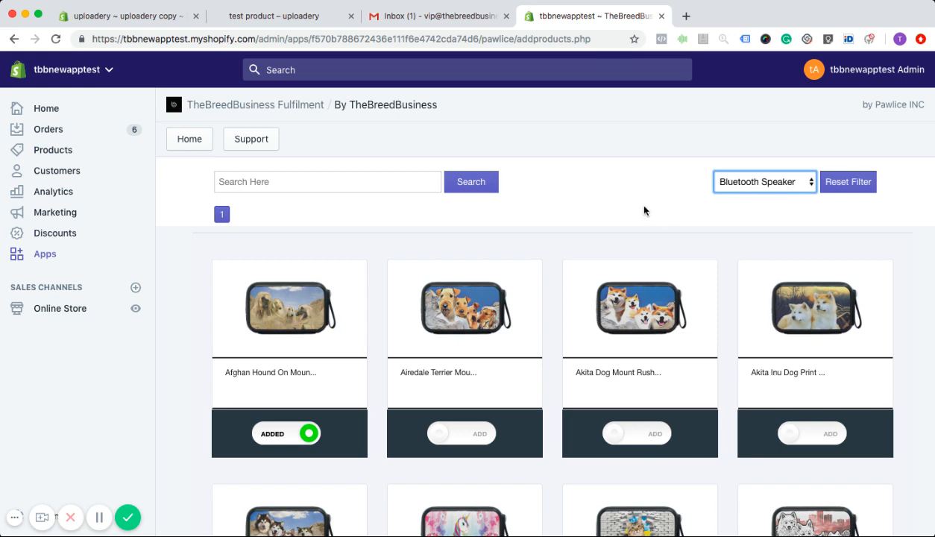
{"action": "scroll", "coordinate": [643, 209], "scroll_direction": "down", "scroll_amount": 4}
{"action": "scroll", "coordinate": [644, 209], "scroll_direction": "down", "scroll_amount": 2}
{"action": "mouse_move", "coordinate": [455, 328]}
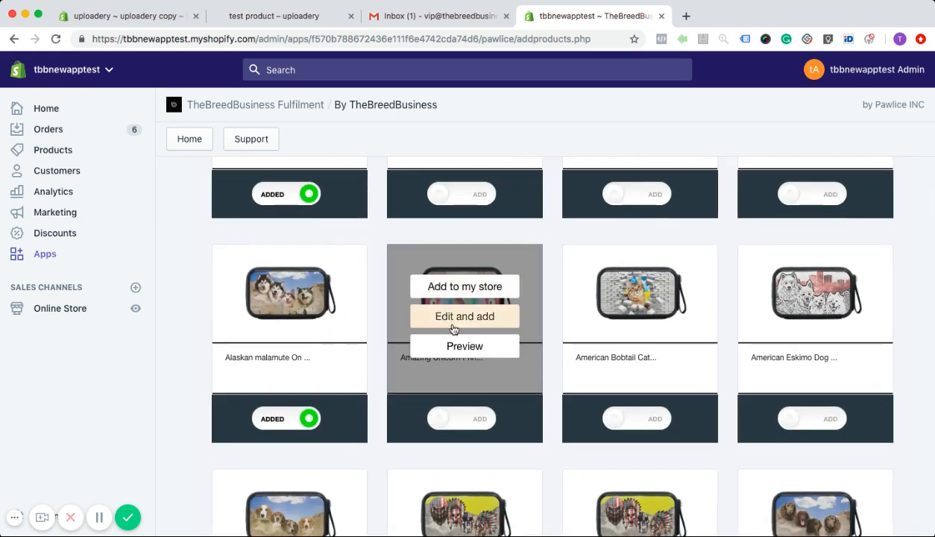
{"action": "left_click", "coordinate": [465, 346]}
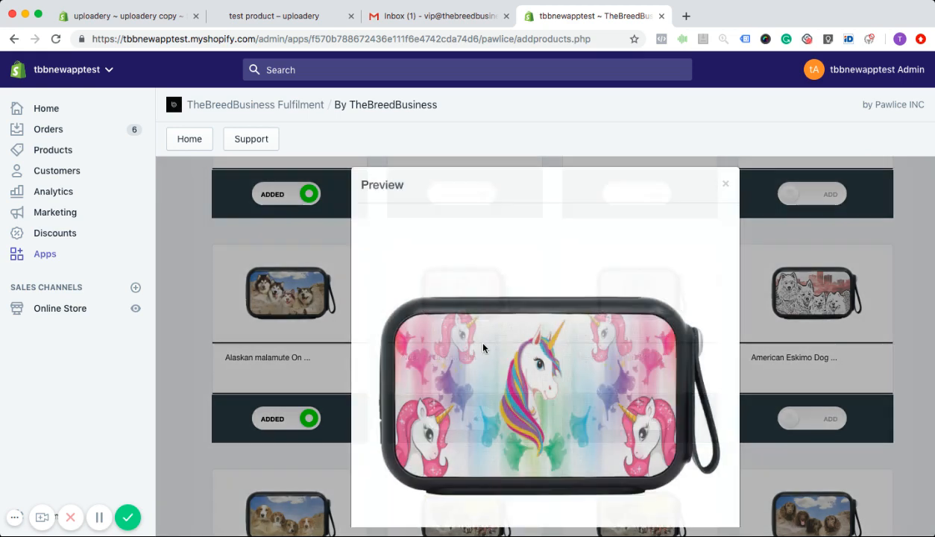
{"action": "left_click", "coordinate": [724, 183]}
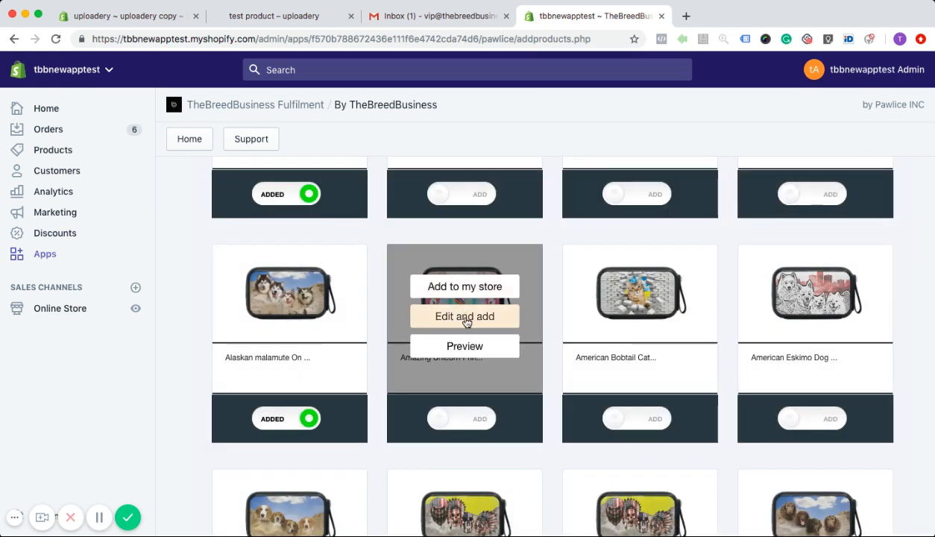
Step: Examine the editable title, description and price of the Amazing Unicorn Print Bluetooth Speaker, then close the editor without adding
{"action": "left_click", "coordinate": [464, 315]}
{"action": "scroll", "coordinate": [659, 320], "scroll_direction": "down", "scroll_amount": 3}
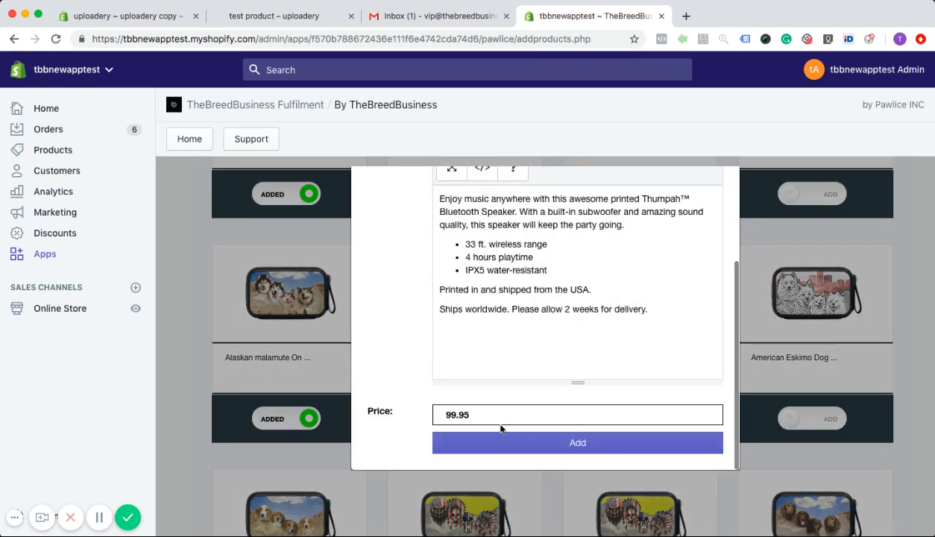
{"action": "scroll", "coordinate": [508, 411], "scroll_direction": "up", "scroll_amount": 3}
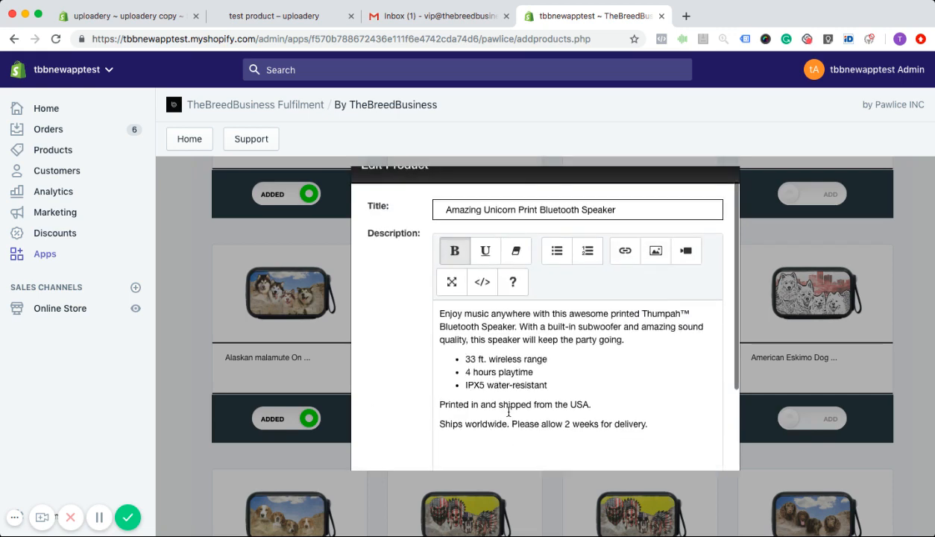
{"action": "scroll", "coordinate": [507, 409], "scroll_direction": "down", "scroll_amount": 3}
{"action": "scroll", "coordinate": [579, 424], "scroll_direction": "up", "scroll_amount": 5}
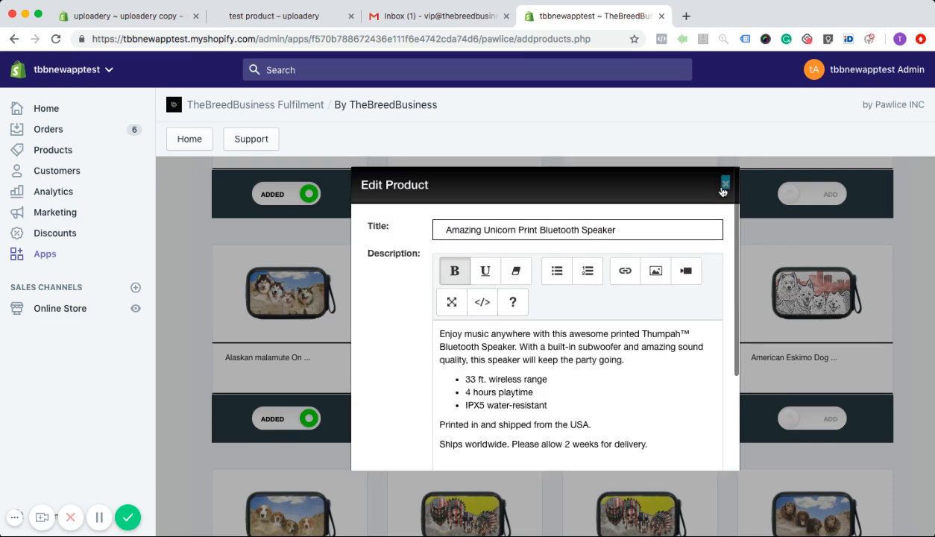
{"action": "left_click", "coordinate": [721, 182]}
Step: Filter the product catalogue by the Car Seat Cover product type and look through the filtered products
{"action": "scroll", "coordinate": [696, 292], "scroll_direction": "up", "scroll_amount": 5}
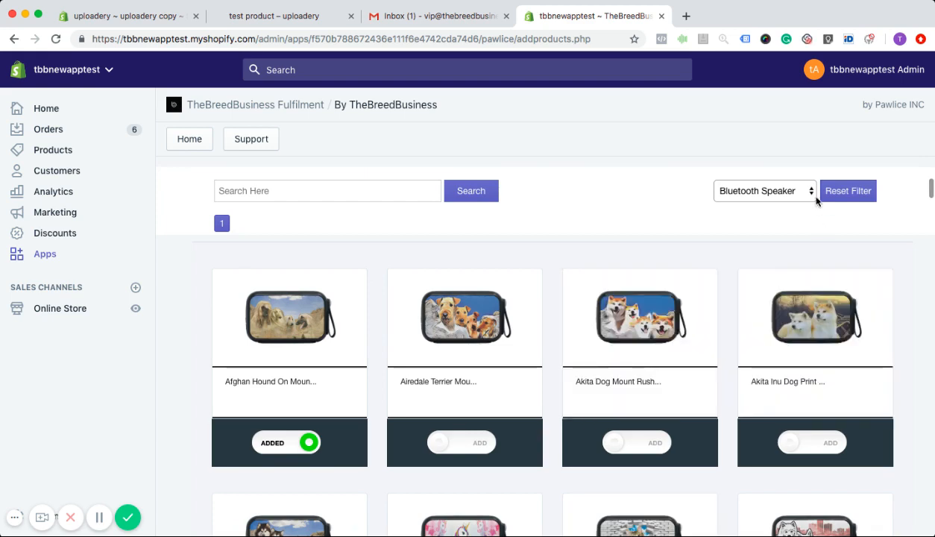
{"action": "scroll", "coordinate": [702, 284], "scroll_direction": "down", "scroll_amount": 3}
{"action": "scroll", "coordinate": [702, 284], "scroll_direction": "up", "scroll_amount": 4}
{"action": "scroll", "coordinate": [704, 280], "scroll_direction": "up", "scroll_amount": 3}
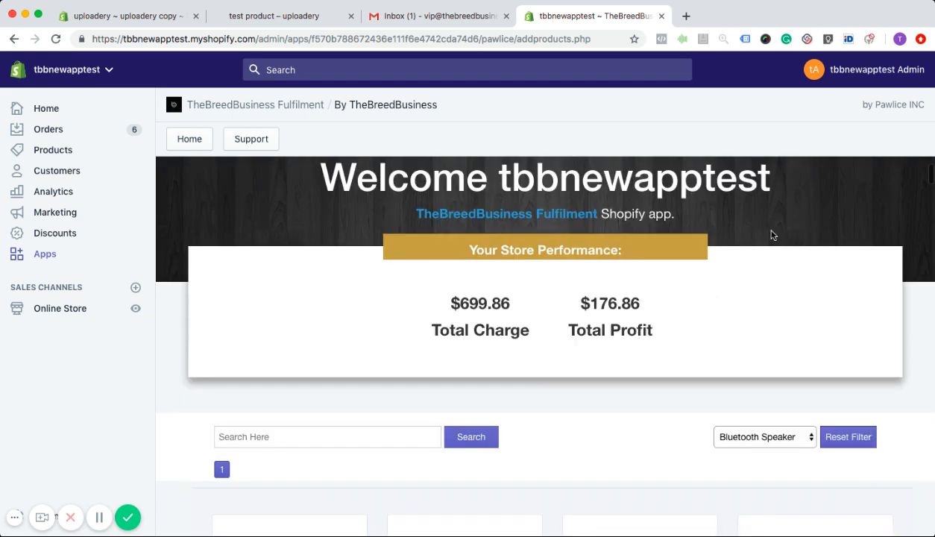
{"action": "scroll", "coordinate": [755, 331], "scroll_direction": "down", "scroll_amount": 3}
{"action": "left_click", "coordinate": [800, 239]}
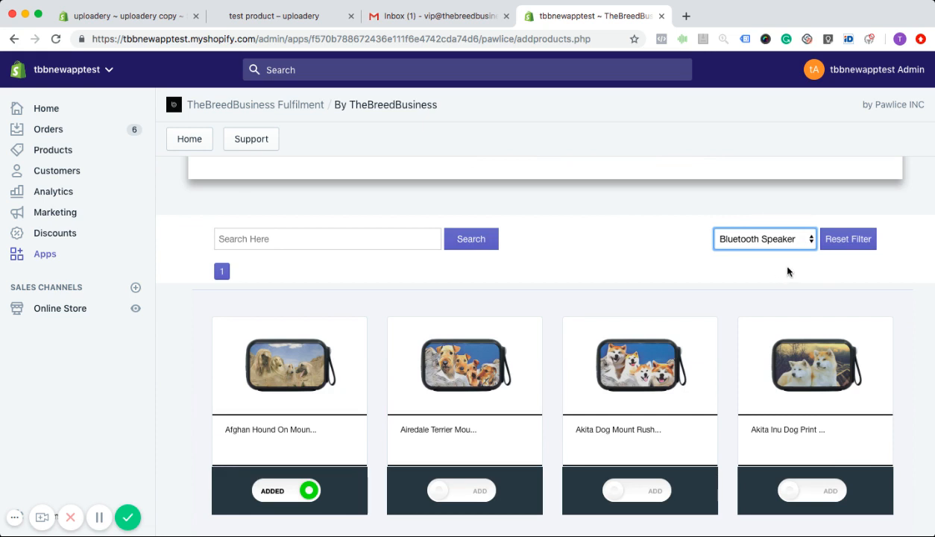
{"action": "left_click", "coordinate": [788, 269]}
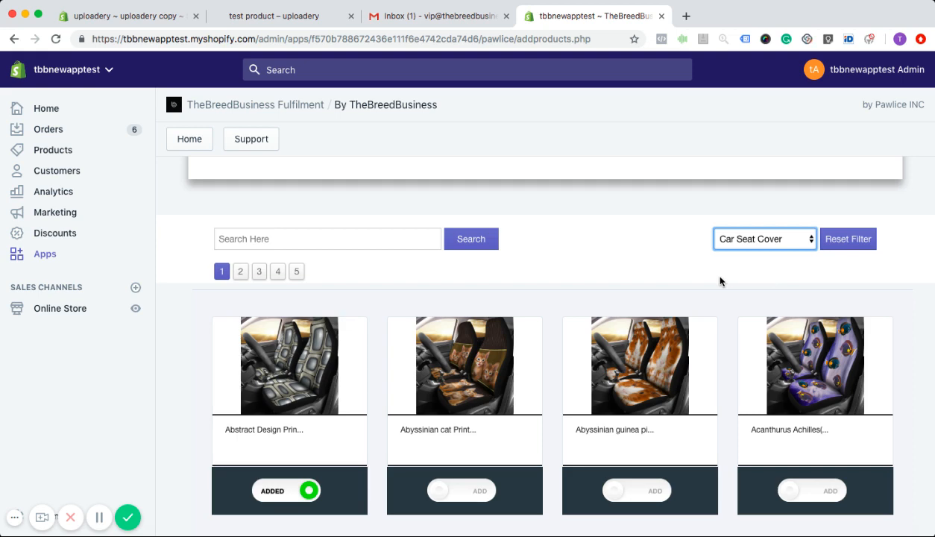
{"action": "scroll", "coordinate": [719, 280], "scroll_direction": "down", "scroll_amount": 3}
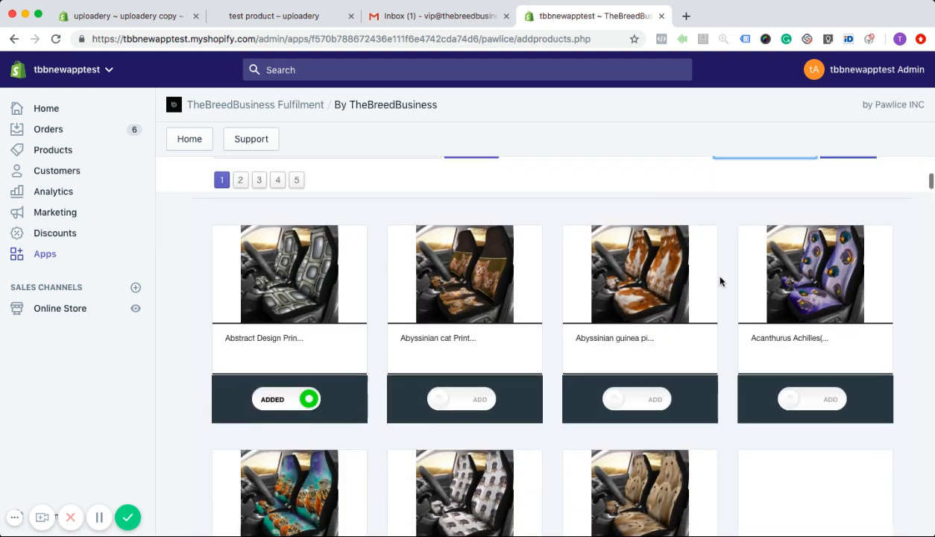
{"action": "scroll", "coordinate": [720, 281], "scroll_direction": "down", "scroll_amount": 8}
{"action": "scroll", "coordinate": [719, 281], "scroll_direction": "up", "scroll_amount": 12}
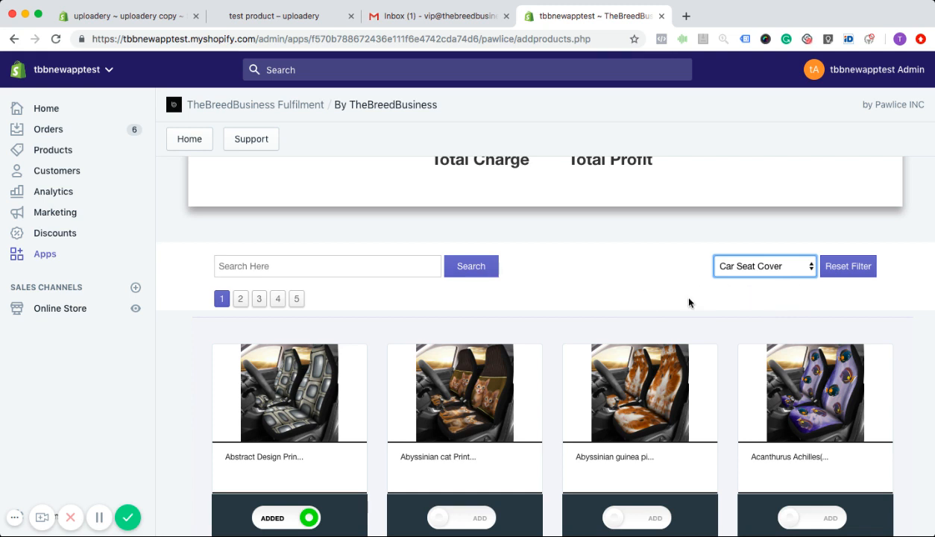
{"action": "scroll", "coordinate": [688, 302], "scroll_direction": "down", "scroll_amount": 1}
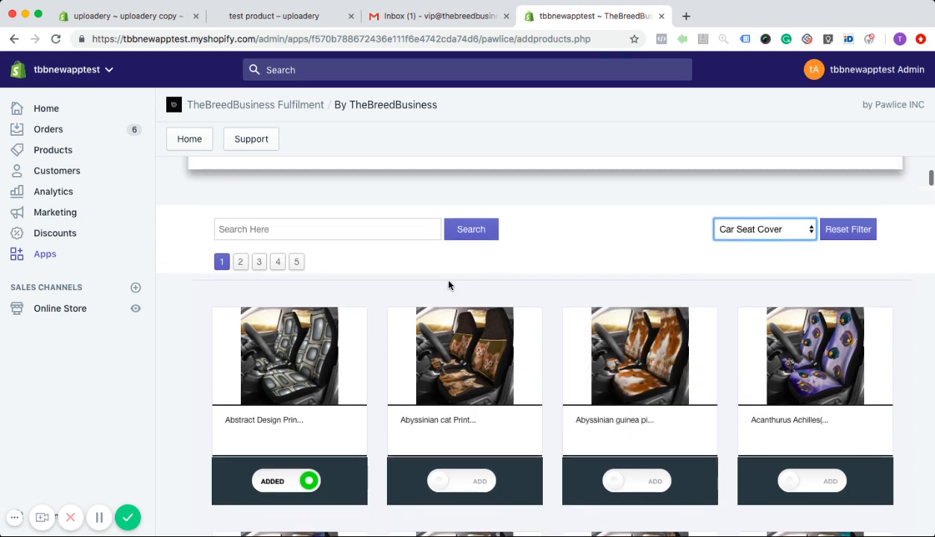
Step: Search the product catalogue for "labrador"
{"action": "left_click", "coordinate": [341, 223]}
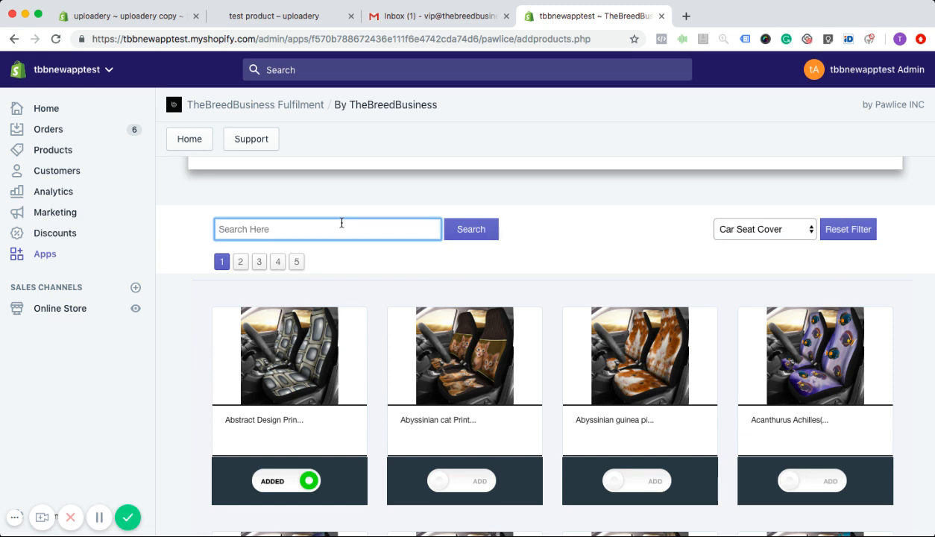
{"action": "type", "text": "labrador"}
{"action": "left_click", "coordinate": [475, 232]}
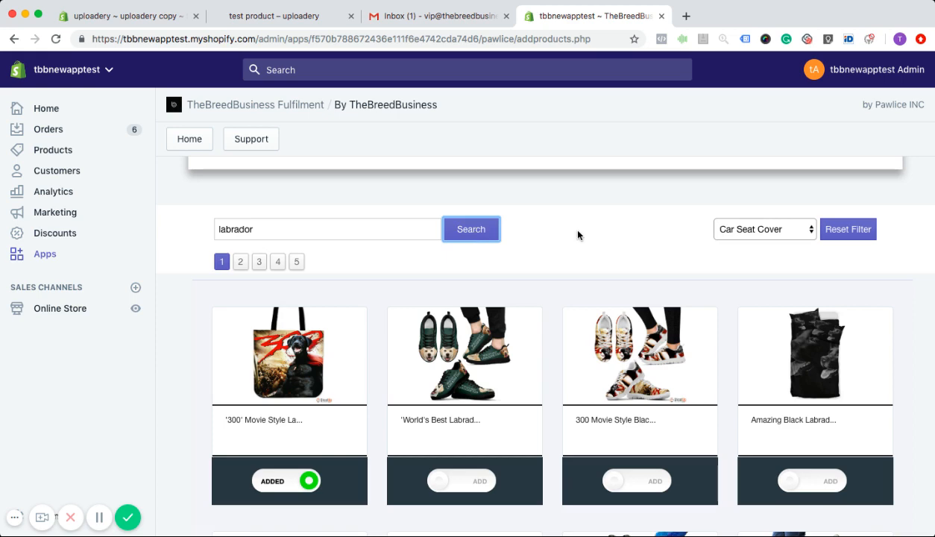
Step: Preview the Amazing Black Labrador product in the first row of the search results, then close the preview
{"action": "scroll", "coordinate": [578, 234], "scroll_direction": "down", "scroll_amount": 2}
{"action": "scroll", "coordinate": [544, 302], "scroll_direction": "down", "scroll_amount": 3}
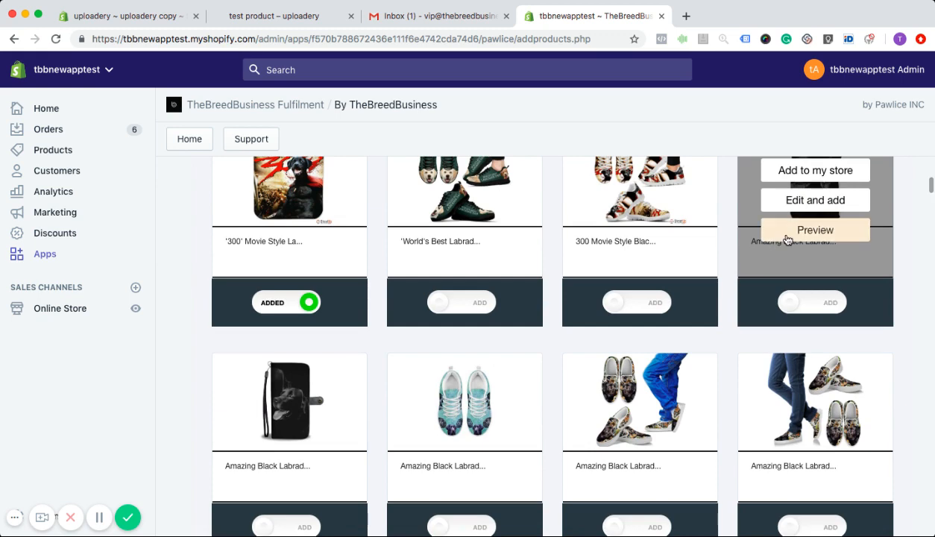
{"action": "left_click", "coordinate": [776, 228]}
{"action": "left_click", "coordinate": [725, 186]}
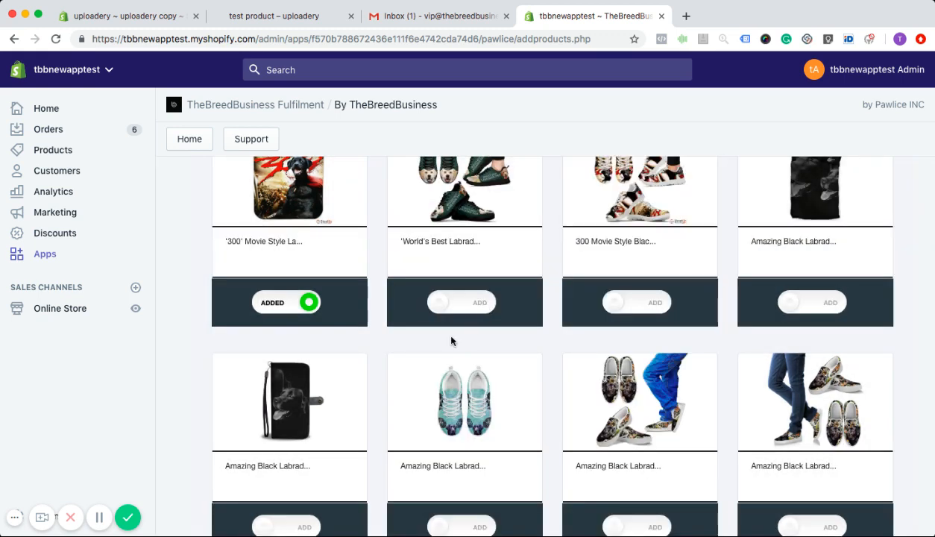
Step: Examine the range of labrador products in the search results
{"action": "scroll", "coordinate": [450, 338], "scroll_direction": "down", "scroll_amount": 3}
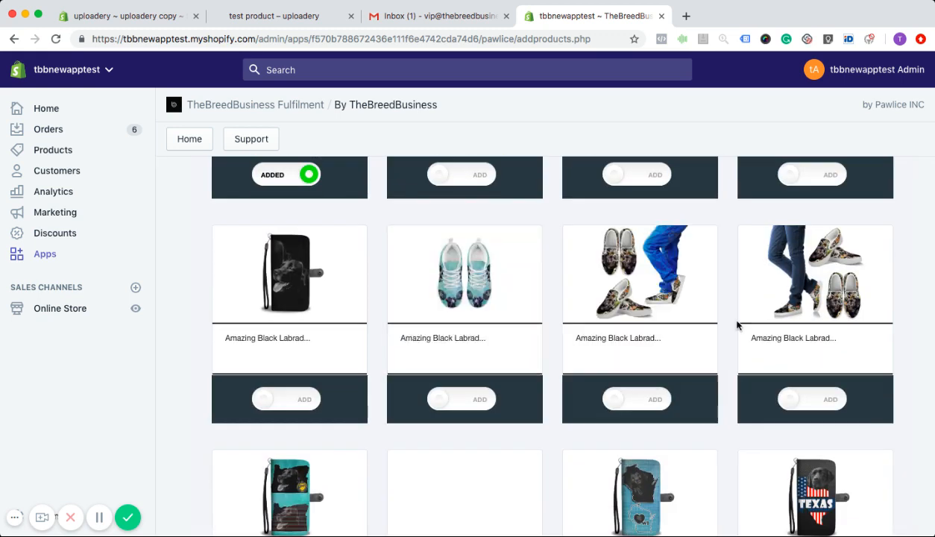
{"action": "mouse_move", "coordinate": [671, 303]}
{"action": "scroll", "coordinate": [775, 298], "scroll_direction": "down", "scroll_amount": 5}
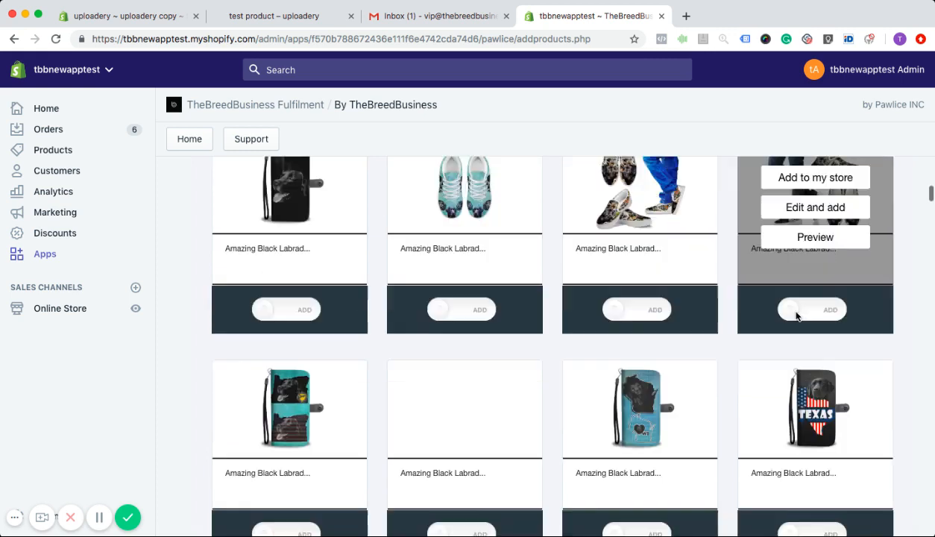
{"action": "mouse_move", "coordinate": [498, 322]}
{"action": "scroll", "coordinate": [497, 322], "scroll_direction": "down", "scroll_amount": 5}
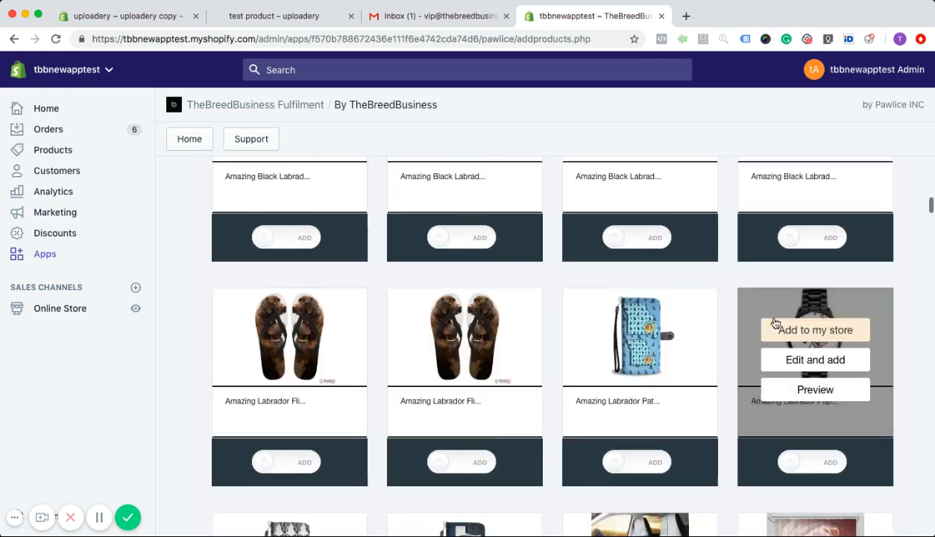
{"action": "scroll", "coordinate": [532, 231], "scroll_direction": "down", "scroll_amount": 4}
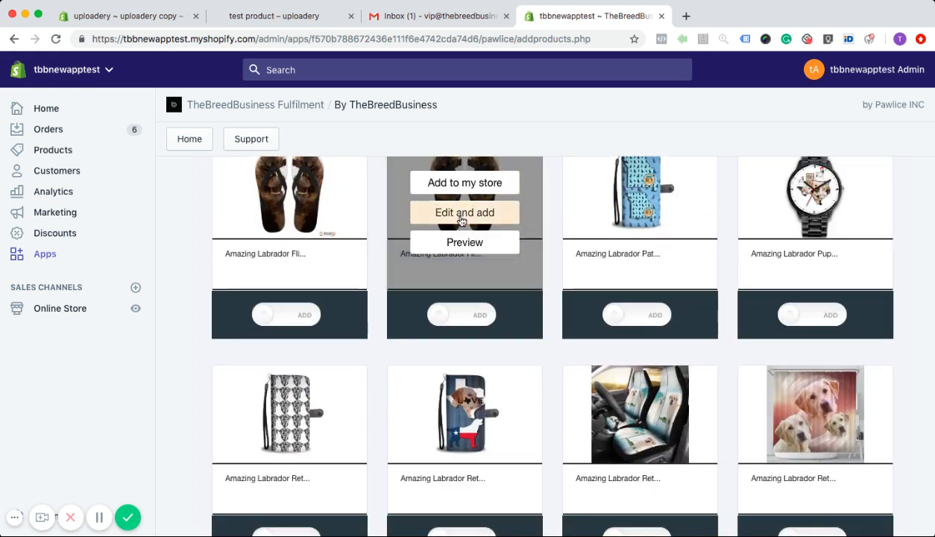
{"action": "scroll", "coordinate": [461, 221], "scroll_direction": "up", "scroll_amount": 10}
{"action": "scroll", "coordinate": [461, 222], "scroll_direction": "up", "scroll_amount": 9}
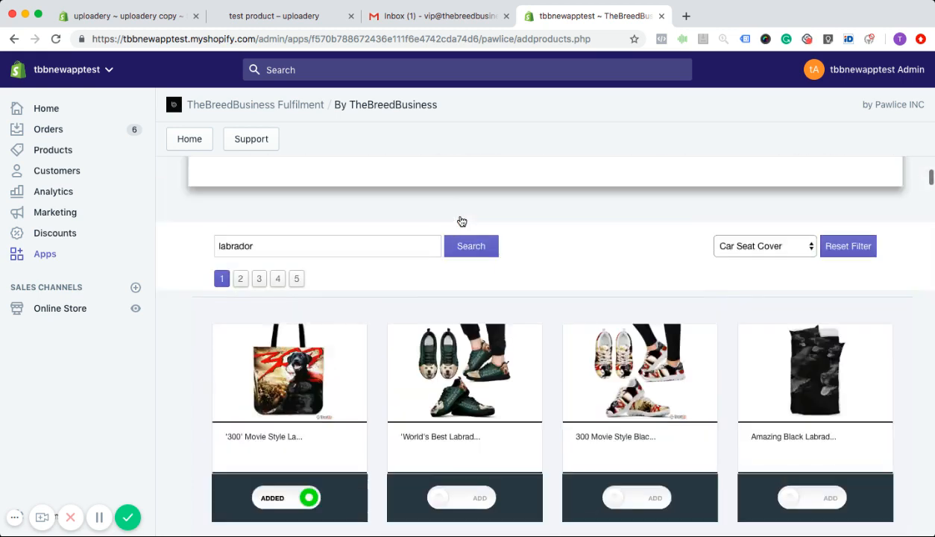
{"action": "scroll", "coordinate": [384, 328], "scroll_direction": "down", "scroll_amount": 2}
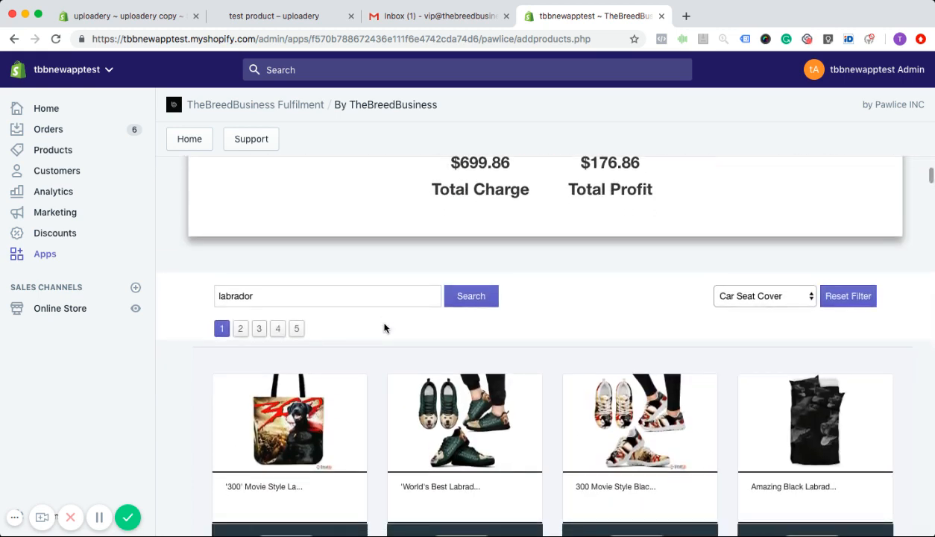
{"action": "scroll", "coordinate": [620, 310], "scroll_direction": "down", "scroll_amount": 2}
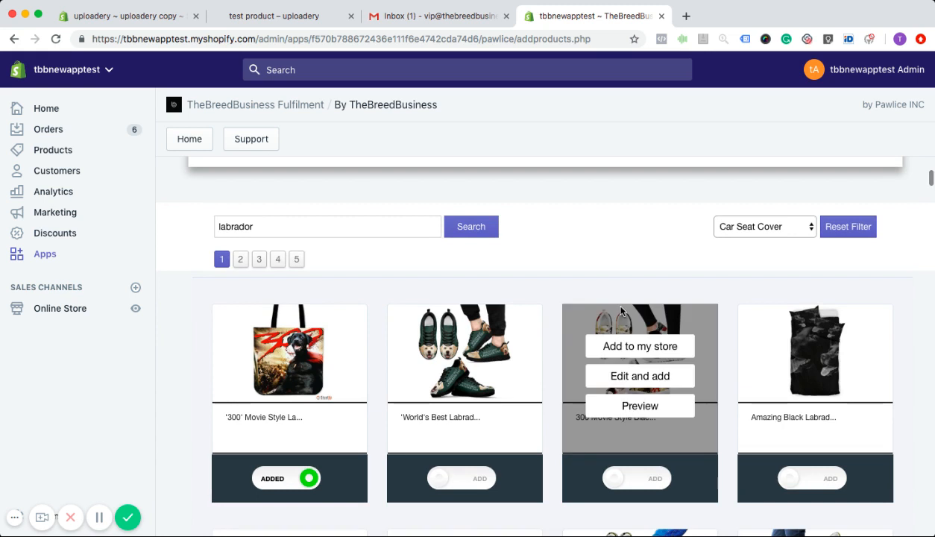
{"action": "scroll", "coordinate": [620, 311], "scroll_direction": "up", "scroll_amount": 2}
{"action": "scroll", "coordinate": [620, 311], "scroll_direction": "down", "scroll_amount": 2}
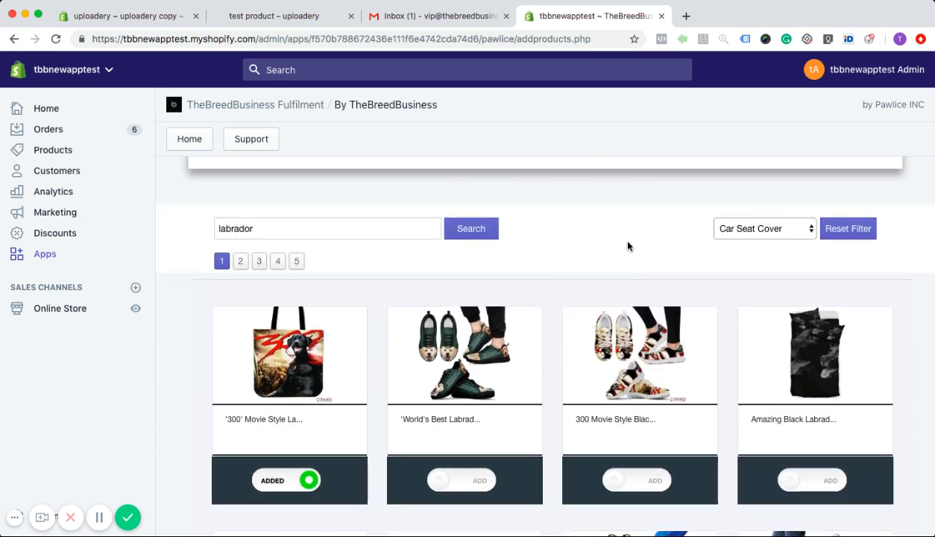
Step: Return to the app's home dashboard, closing the video popup, and show the orders with status Open
{"action": "scroll", "coordinate": [627, 246], "scroll_direction": "up", "scroll_amount": 5}
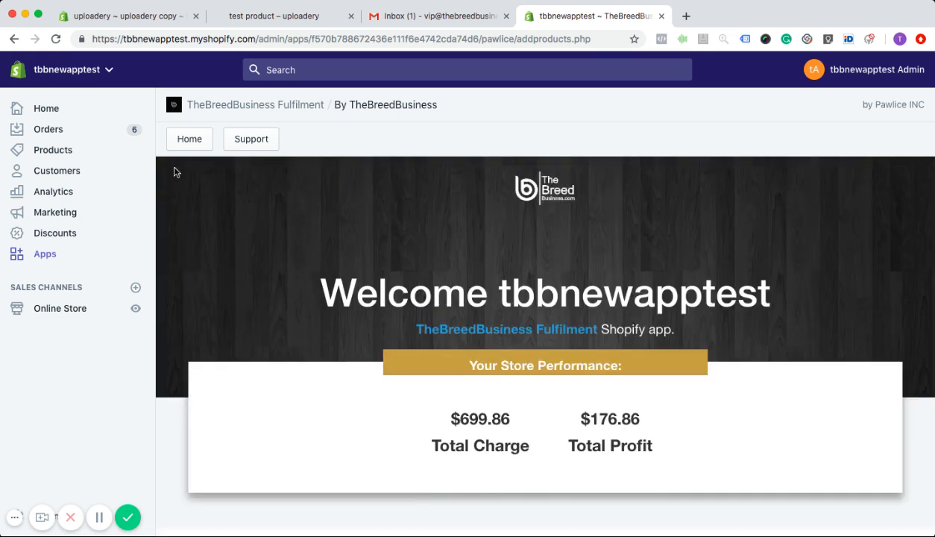
{"action": "left_click", "coordinate": [191, 140]}
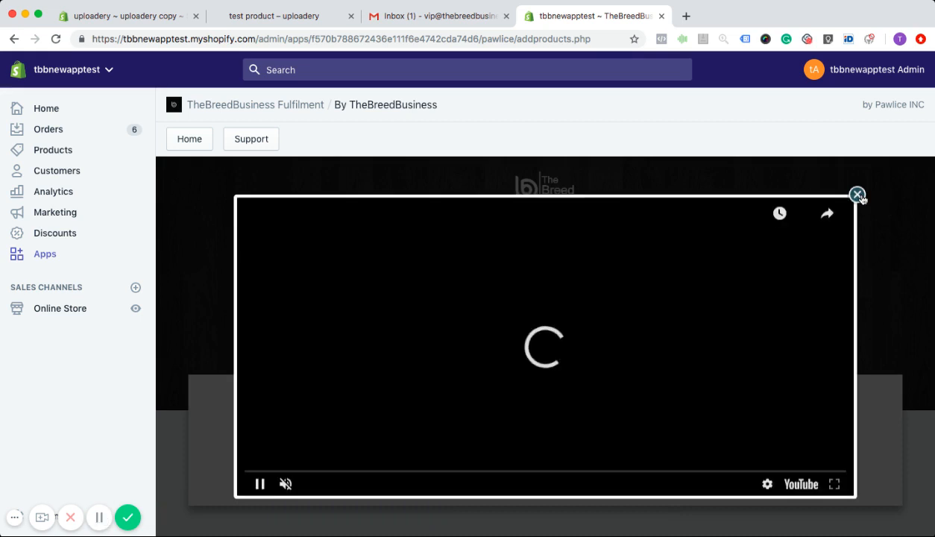
{"action": "left_click", "coordinate": [856, 195]}
{"action": "scroll", "coordinate": [763, 330], "scroll_direction": "down", "scroll_amount": 5}
{"action": "scroll", "coordinate": [763, 330], "scroll_direction": "down", "scroll_amount": 3}
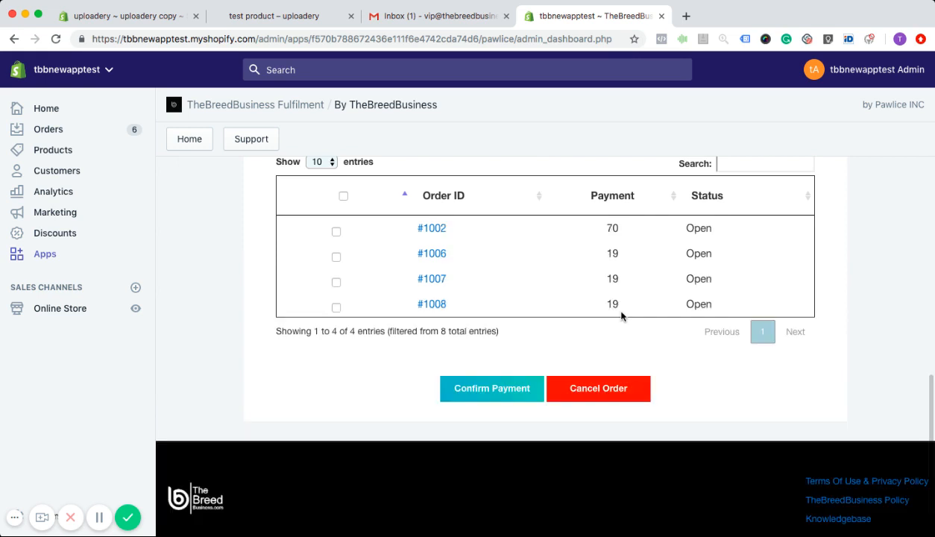
{"action": "scroll", "coordinate": [562, 302], "scroll_direction": "up", "scroll_amount": 1}
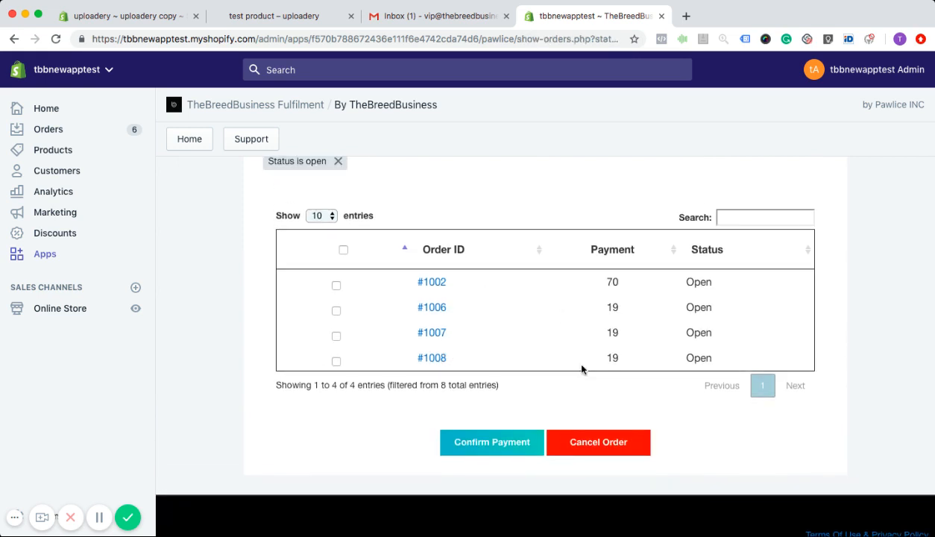
{"action": "scroll", "coordinate": [582, 368], "scroll_direction": "up", "scroll_amount": 2}
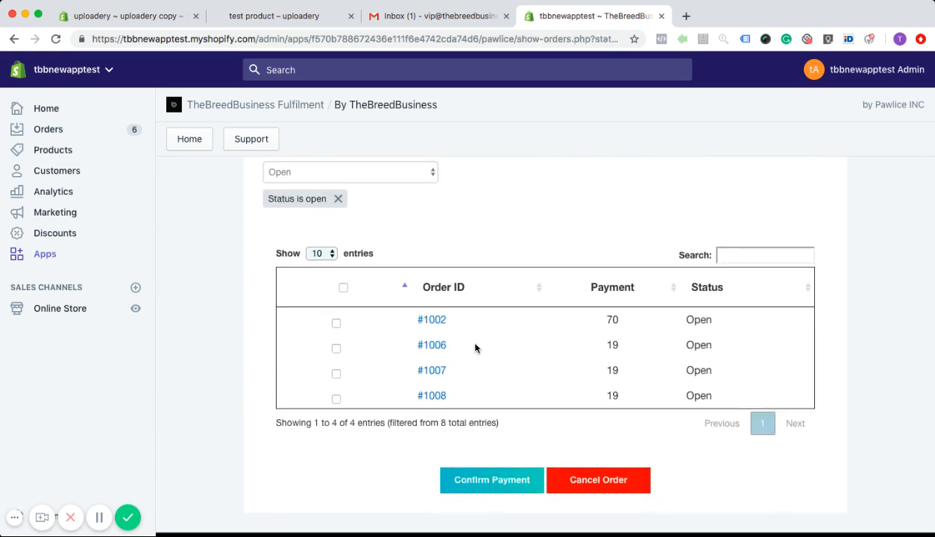
Step: Try out selecting the open orders and view the details of the 'Hero Cat' High Top Canvas Shoes order, leaving it unselected
{"action": "left_click", "coordinate": [343, 287]}
{"action": "left_click", "coordinate": [343, 287]}
{"action": "left_click", "coordinate": [336, 323]}
{"action": "left_click", "coordinate": [431, 320]}
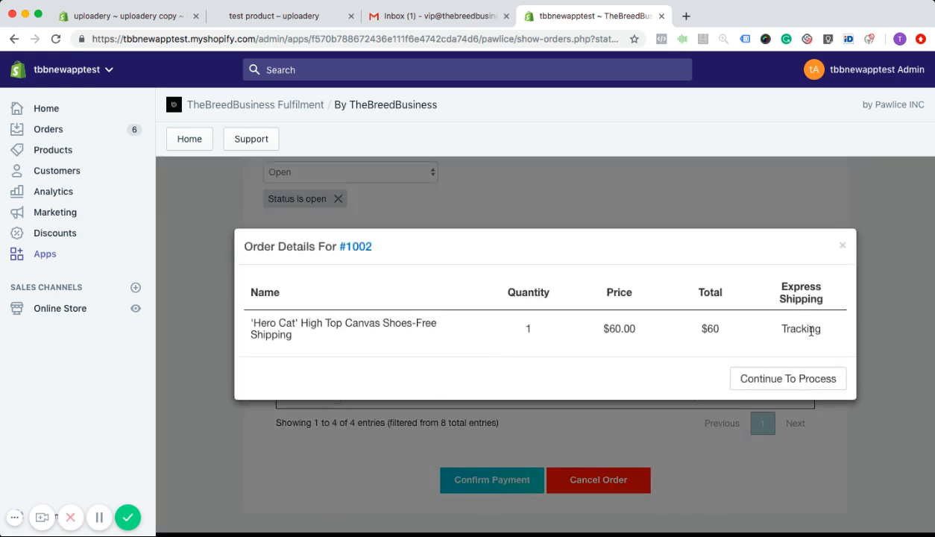
{"action": "left_click", "coordinate": [840, 248]}
{"action": "left_click", "coordinate": [335, 322]}
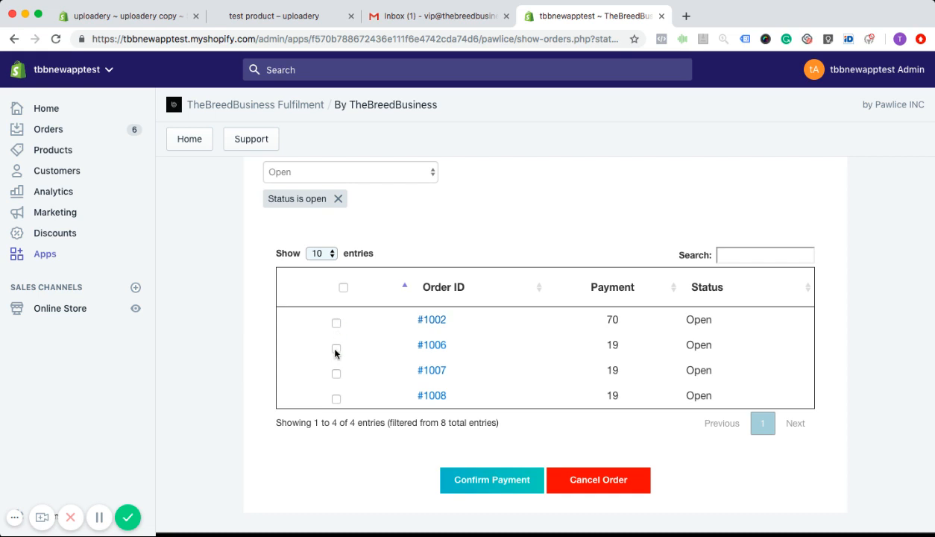
Step: Upgrade the Cute Cornish Rex Mount Rushmore Print 360 White Mug order to Express Line and close its details
{"action": "left_click", "coordinate": [423, 343]}
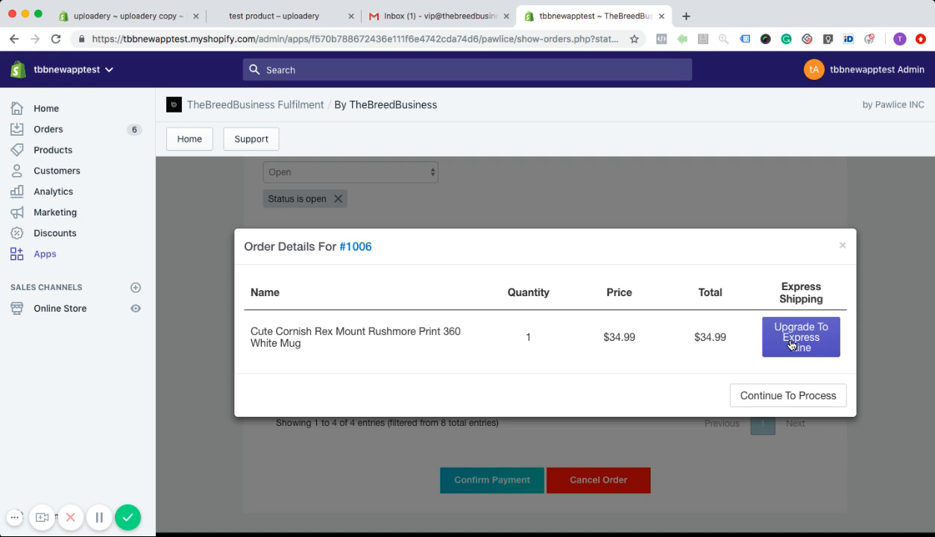
{"action": "left_click", "coordinate": [833, 330]}
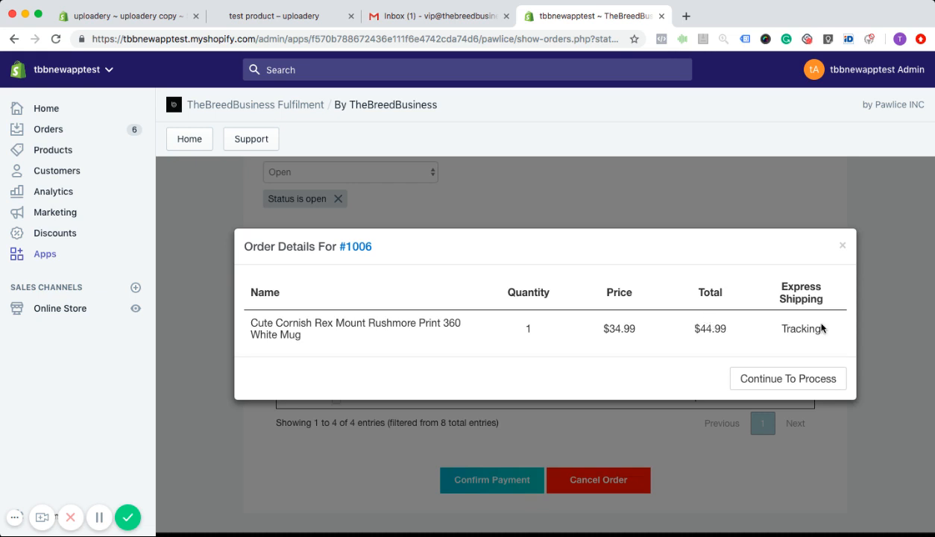
{"action": "left_click", "coordinate": [842, 249]}
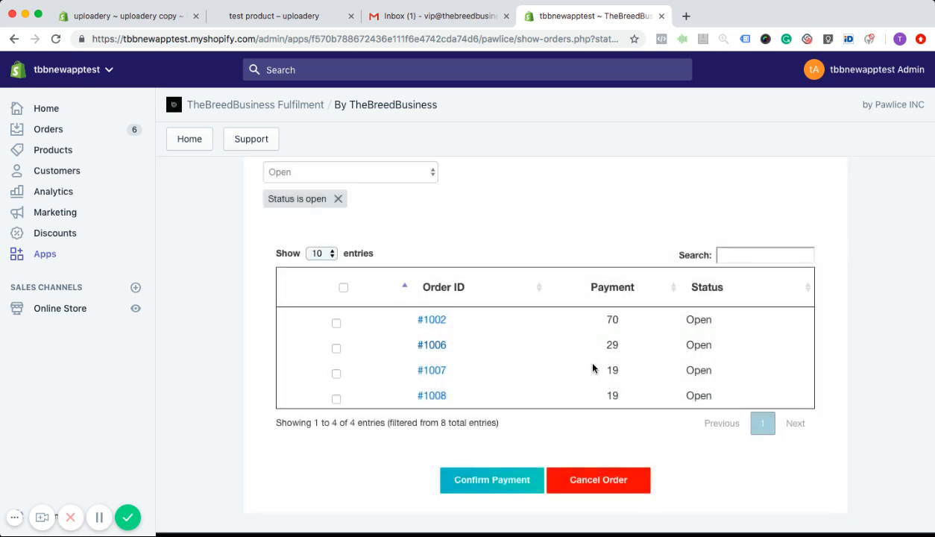
Step: Select the Cornish Rex mug order, try its payment confirmation with PayPal, and close the payment dialog without paying
{"action": "scroll", "coordinate": [593, 367], "scroll_direction": "down", "scroll_amount": 1}
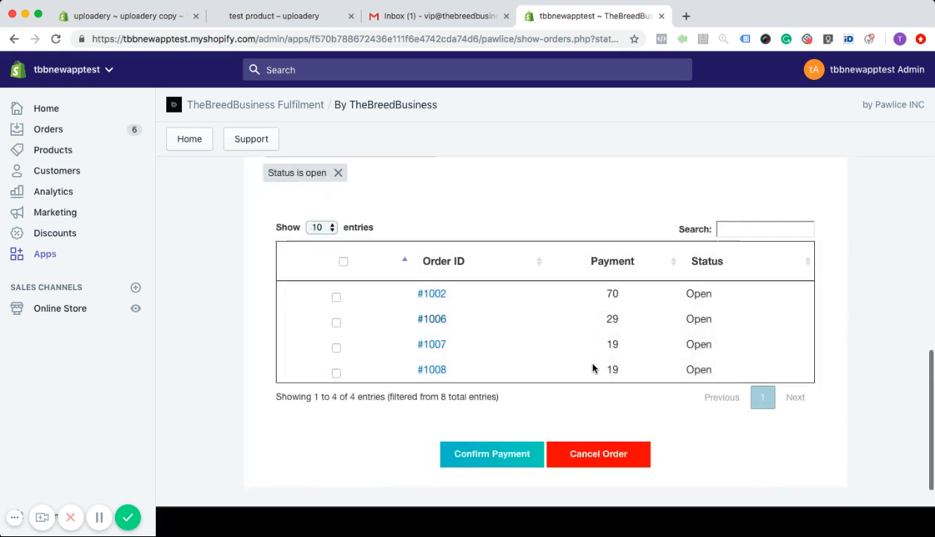
{"action": "left_click", "coordinate": [337, 322]}
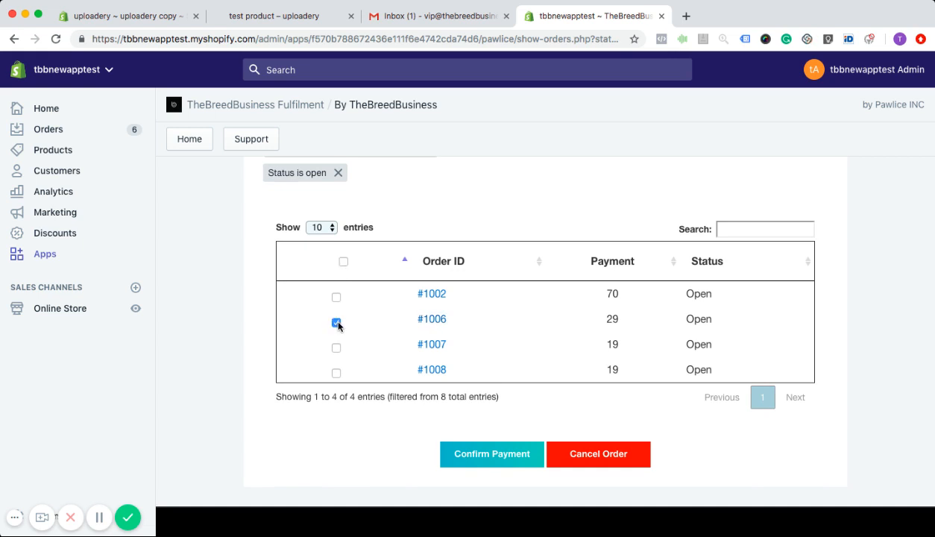
{"action": "left_click", "coordinate": [498, 453]}
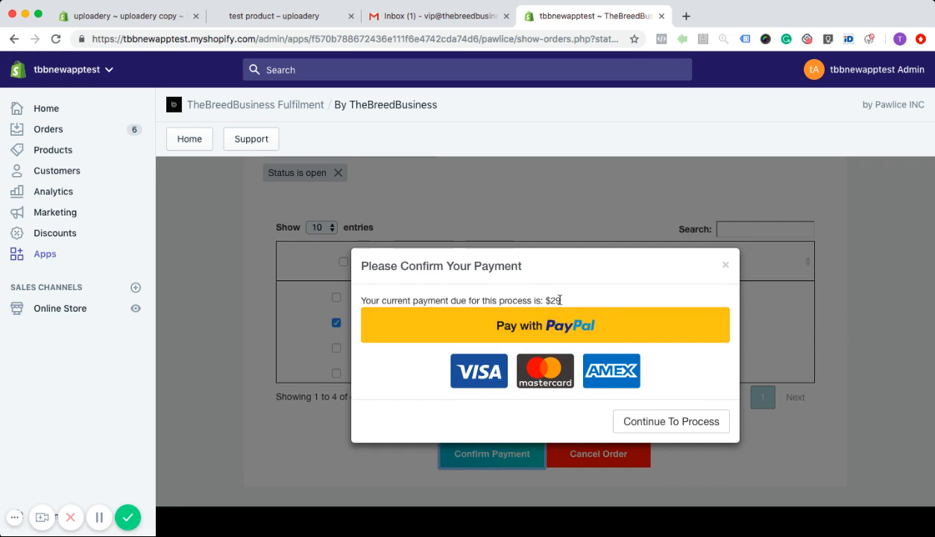
{"action": "left_click", "coordinate": [536, 322]}
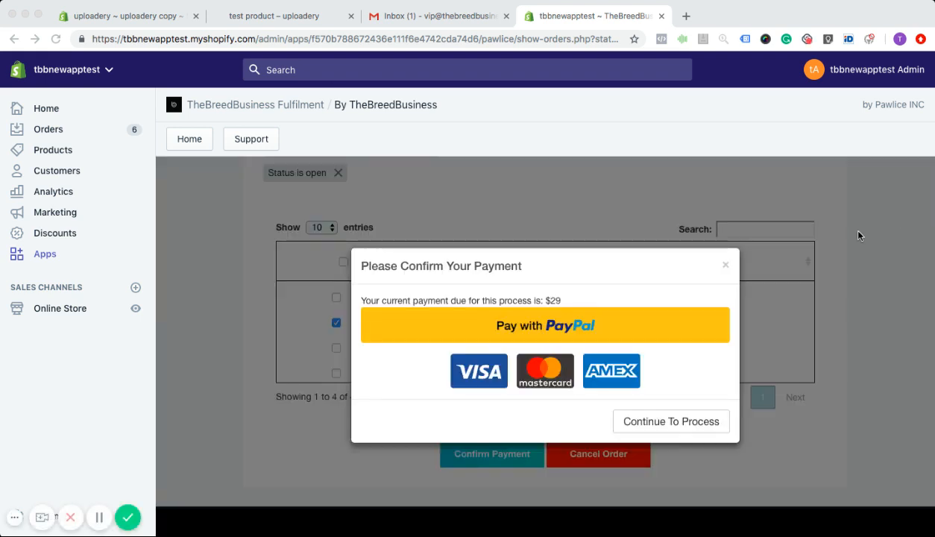
{"action": "left_click", "coordinate": [726, 267]}
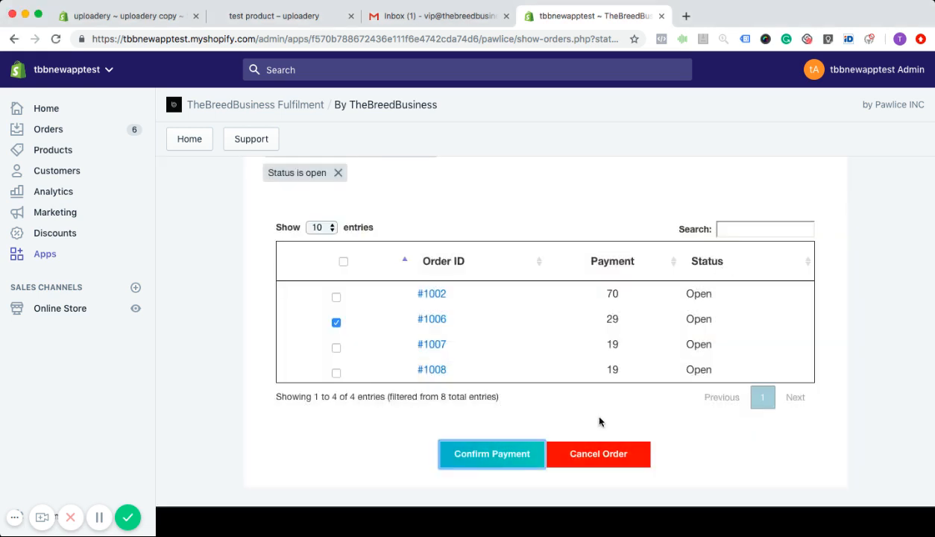
{"action": "scroll", "coordinate": [599, 422], "scroll_direction": "up", "scroll_amount": 2}
{"action": "scroll", "coordinate": [598, 422], "scroll_direction": "up", "scroll_amount": 3}
{"action": "scroll", "coordinate": [589, 419], "scroll_direction": "down", "scroll_amount": 3}
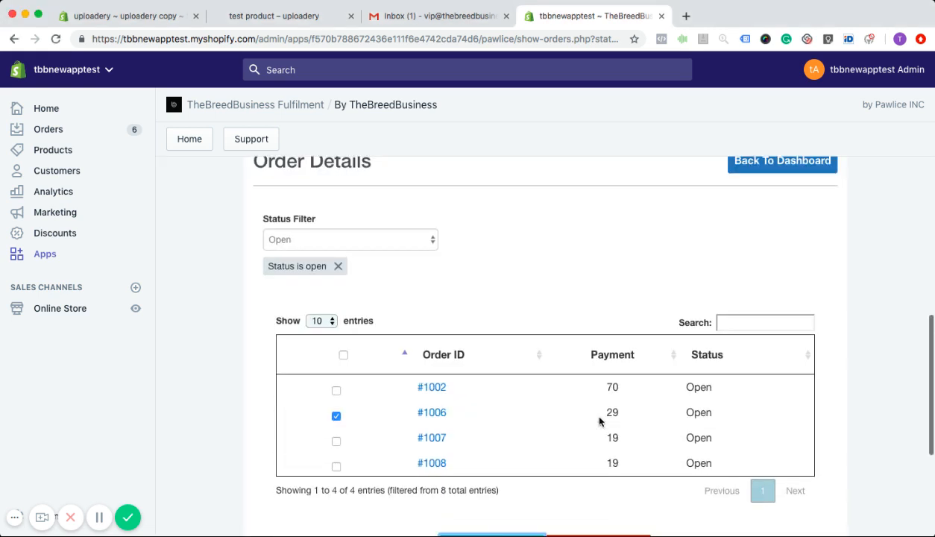
Step: Filter the orders by status Production, view the listed order's items and shipping status, and close its details
{"action": "left_click", "coordinate": [428, 240]}
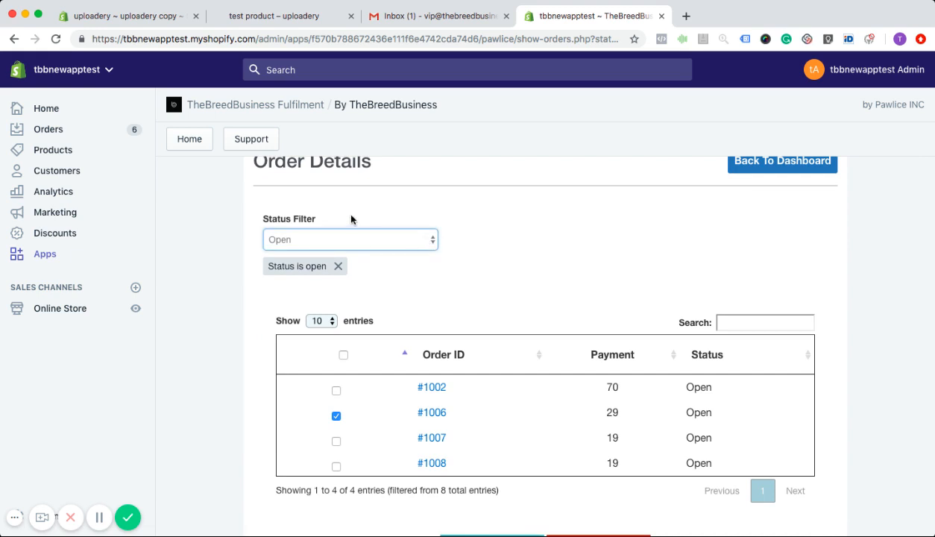
{"action": "left_click", "coordinate": [348, 267]}
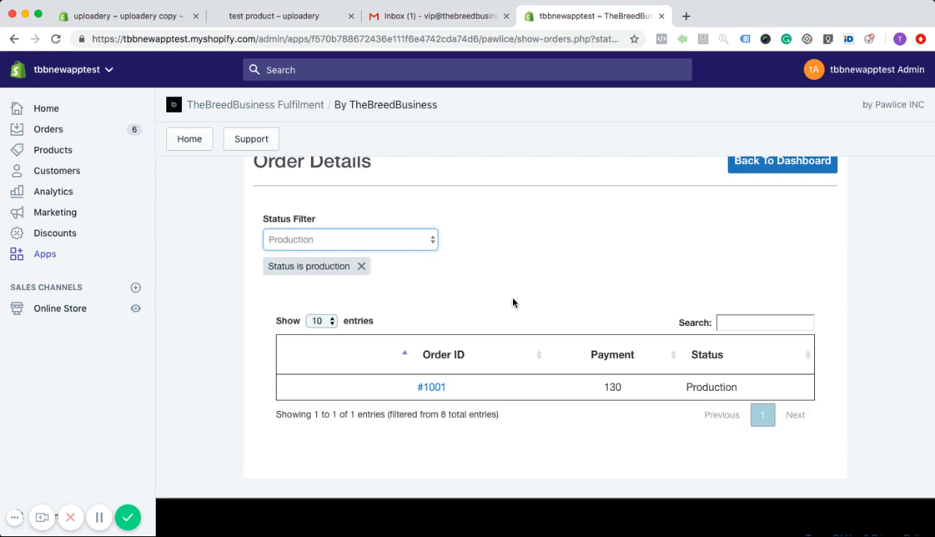
{"action": "scroll", "coordinate": [539, 300], "scroll_direction": "down", "scroll_amount": 1}
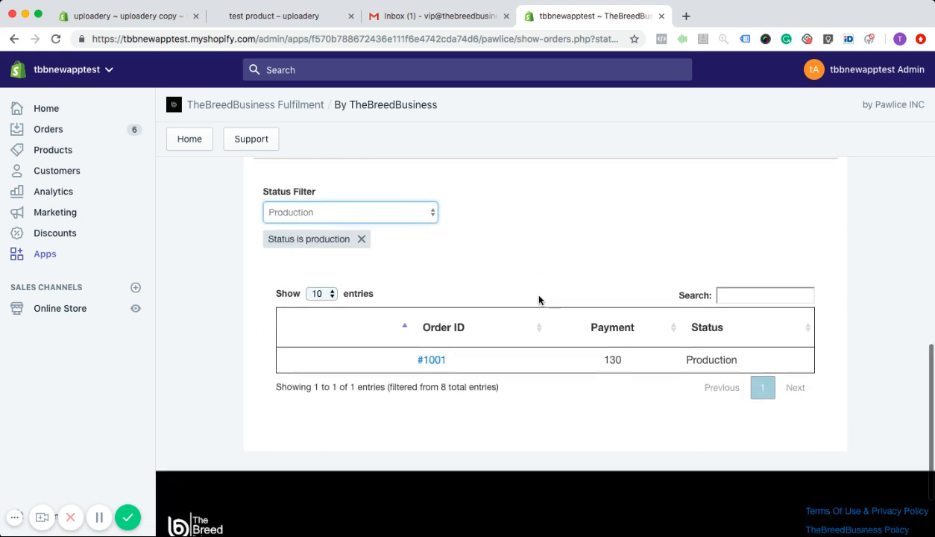
{"action": "left_click", "coordinate": [431, 359]}
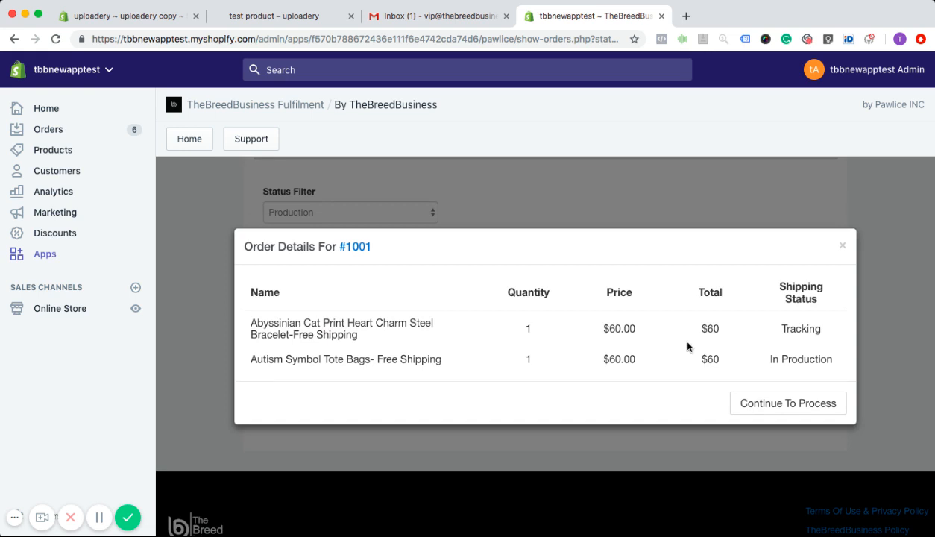
{"action": "left_click", "coordinate": [842, 246]}
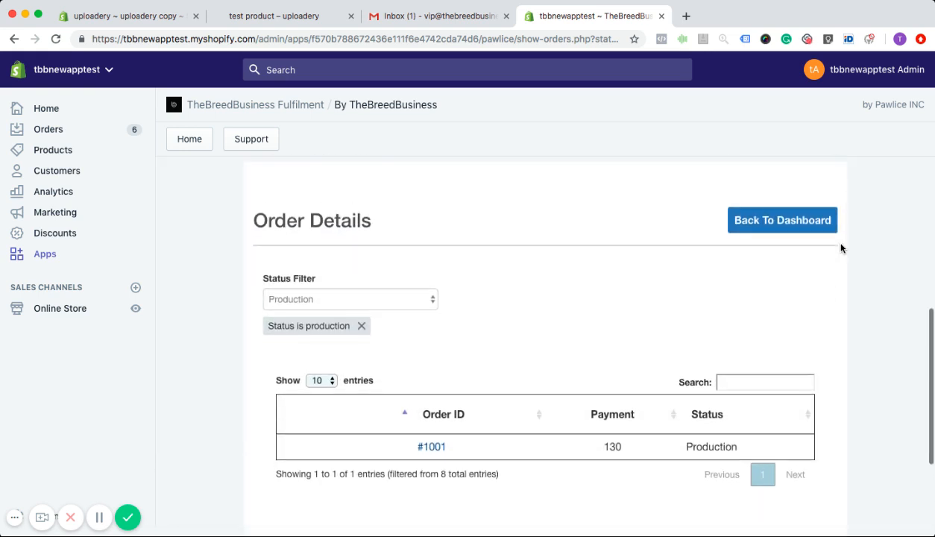
Step: Filter the orders by status Shipped, view the listed order's tracking number, and close its details
{"action": "scroll", "coordinate": [522, 292], "scroll_direction": "down", "scroll_amount": 2}
{"action": "left_click", "coordinate": [404, 233]}
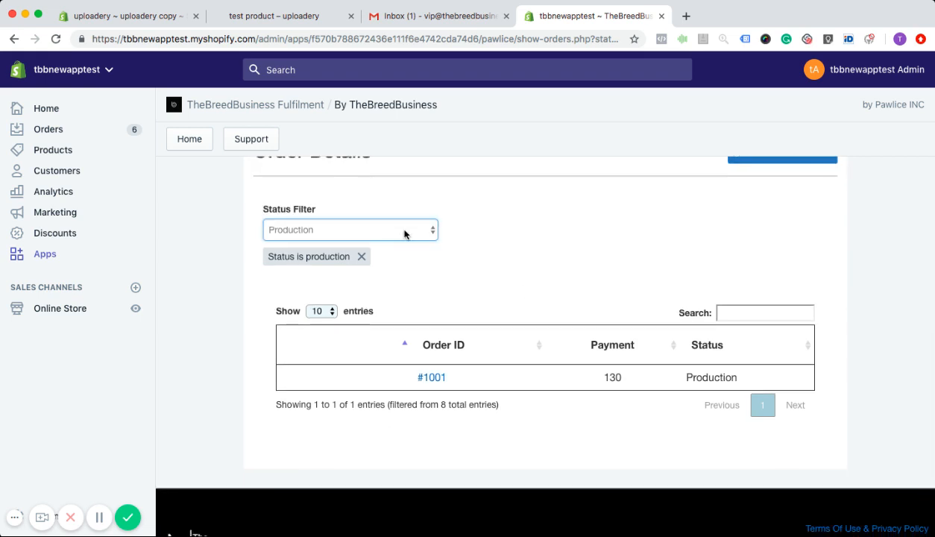
{"action": "left_click", "coordinate": [399, 220]}
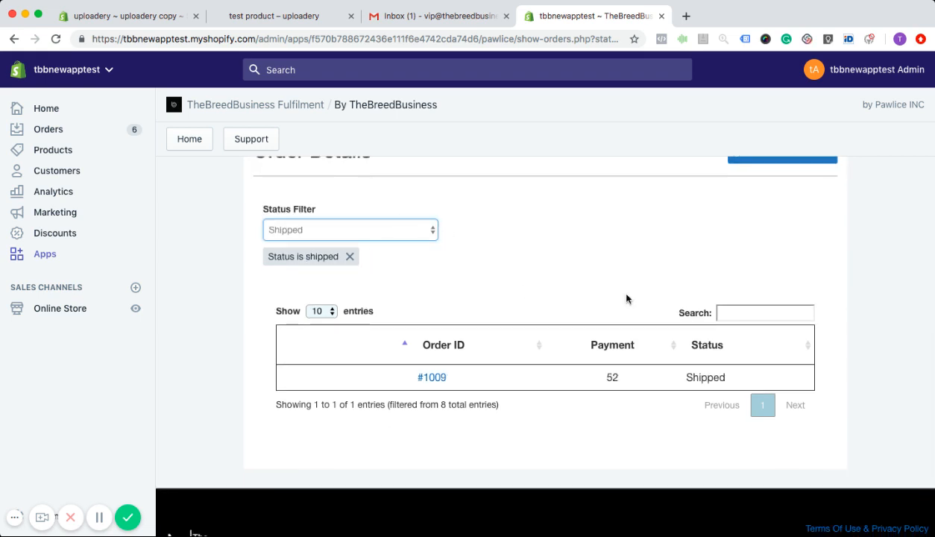
{"action": "left_click", "coordinate": [437, 375]}
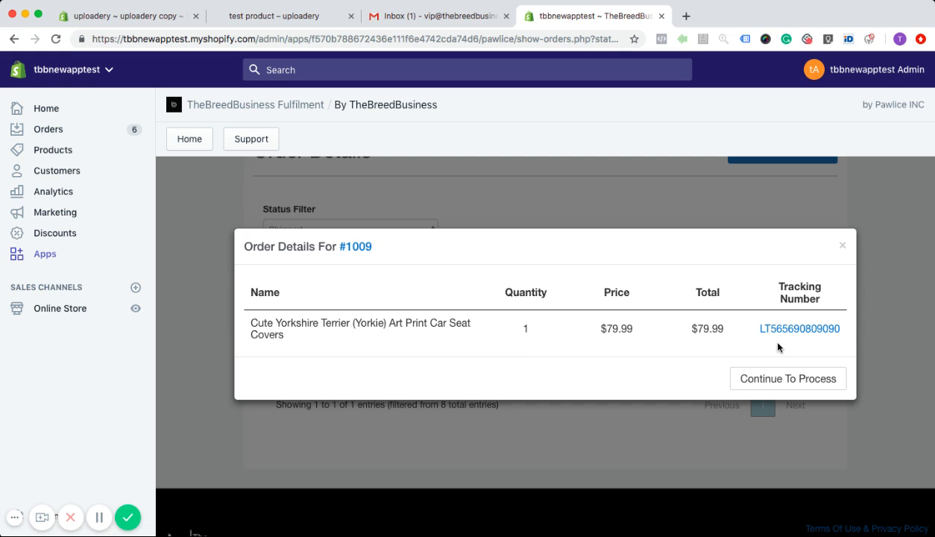
{"action": "left_click", "coordinate": [843, 247]}
Step: Return from the order list to the app's home dashboard and close the video popup
{"action": "scroll", "coordinate": [729, 271], "scroll_direction": "down", "scroll_amount": 1}
{"action": "scroll", "coordinate": [728, 275], "scroll_direction": "up", "scroll_amount": 5}
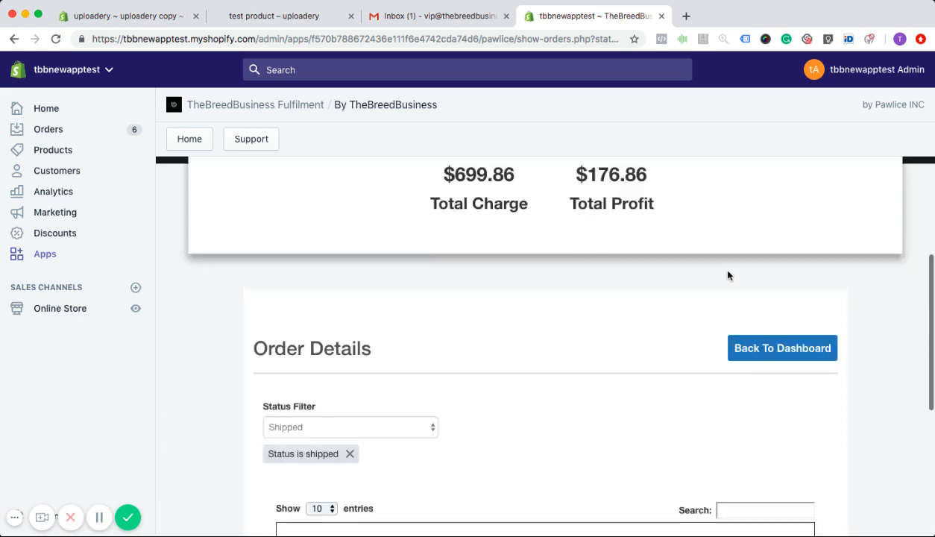
{"action": "scroll", "coordinate": [728, 275], "scroll_direction": "up", "scroll_amount": 4}
{"action": "scroll", "coordinate": [490, 317], "scroll_direction": "down", "scroll_amount": 1}
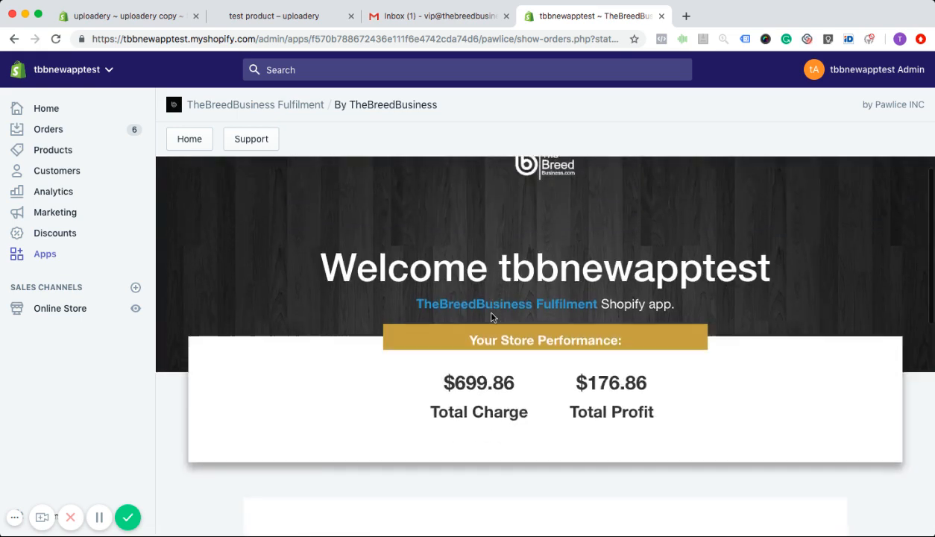
{"action": "scroll", "coordinate": [491, 317], "scroll_direction": "down", "scroll_amount": 7}
{"action": "scroll", "coordinate": [491, 317], "scroll_direction": "up", "scroll_amount": 7}
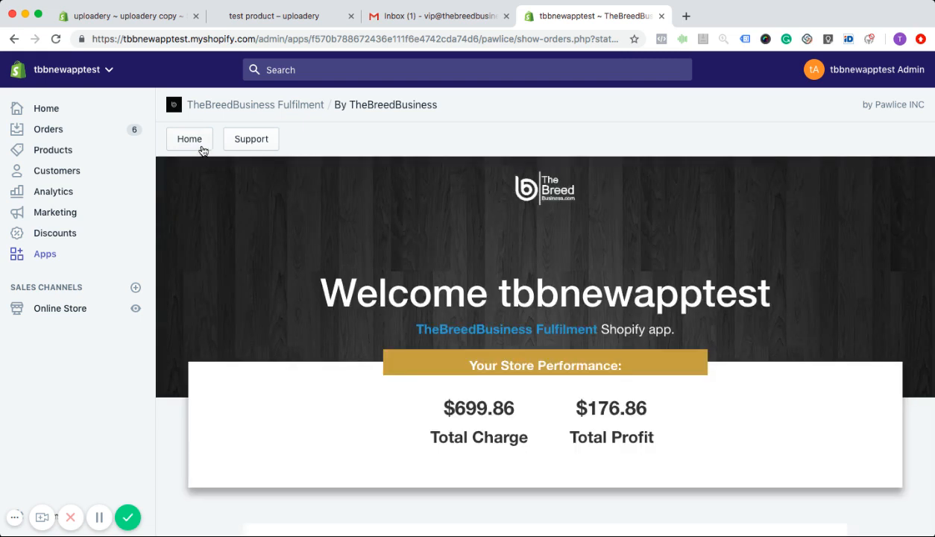
{"action": "left_click", "coordinate": [201, 146]}
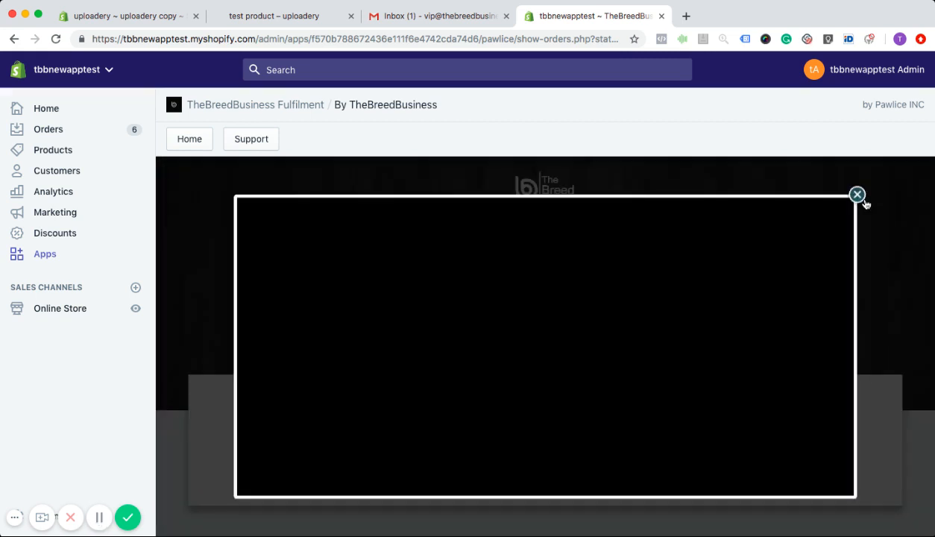
{"action": "left_click", "coordinate": [856, 195]}
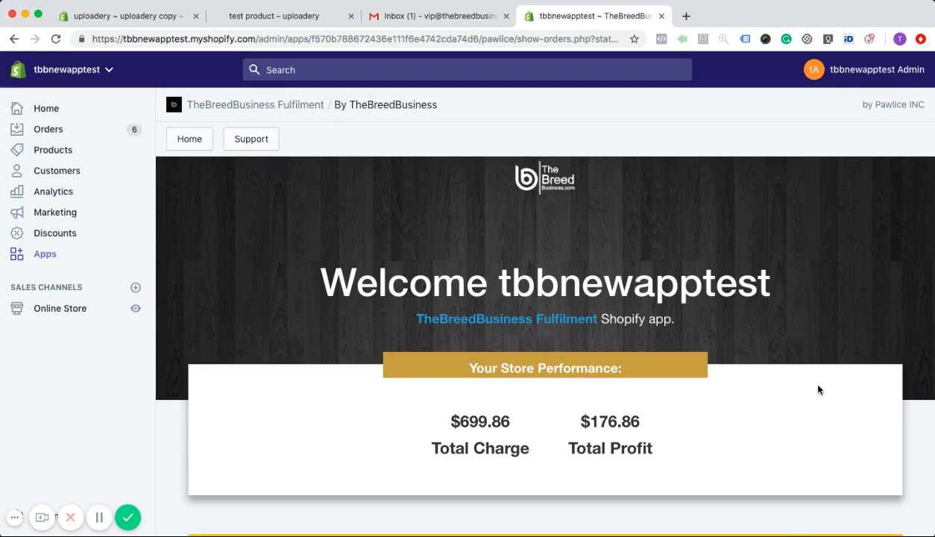
Step: Look over the home dashboard, including the Important notice, sales figures and the What's New posts on mobile wallet covers
{"action": "scroll", "coordinate": [817, 389], "scroll_direction": "down", "scroll_amount": 5}
{"action": "scroll", "coordinate": [818, 389], "scroll_direction": "down", "scroll_amount": 7}
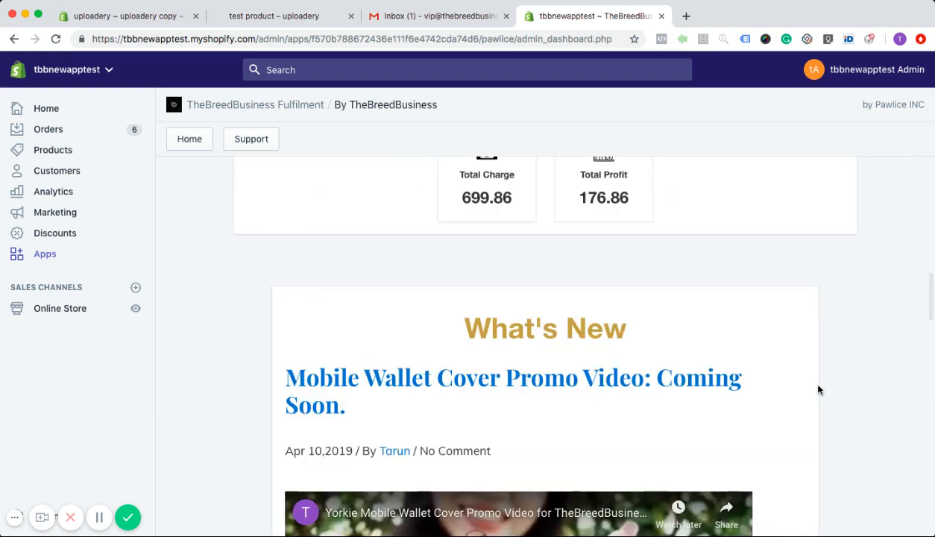
{"action": "scroll", "coordinate": [817, 389], "scroll_direction": "up", "scroll_amount": 2}
{"action": "scroll", "coordinate": [818, 389], "scroll_direction": "up", "scroll_amount": 10}
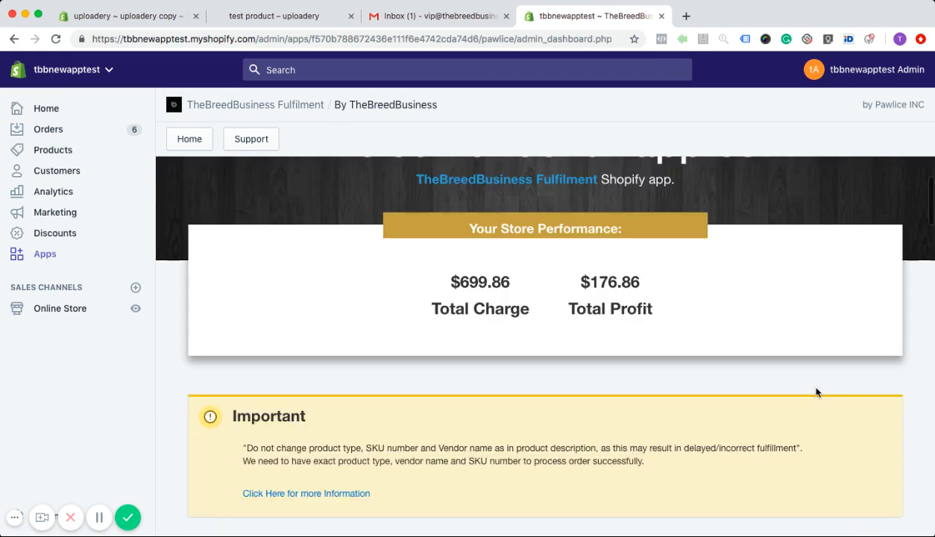
{"action": "scroll", "coordinate": [780, 332], "scroll_direction": "down", "scroll_amount": 10}
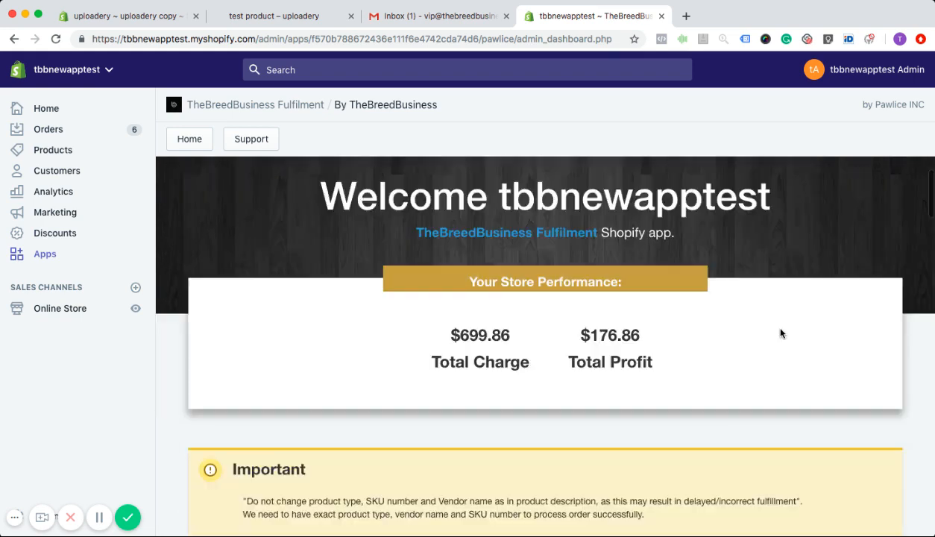
{"action": "scroll", "coordinate": [780, 333], "scroll_direction": "down", "scroll_amount": 5}
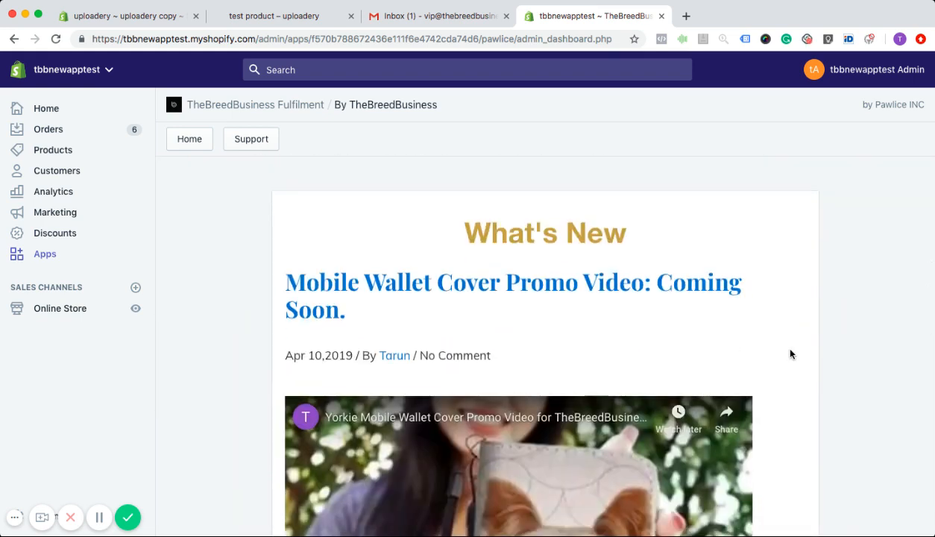
{"action": "scroll", "coordinate": [788, 352], "scroll_direction": "down", "scroll_amount": 3}
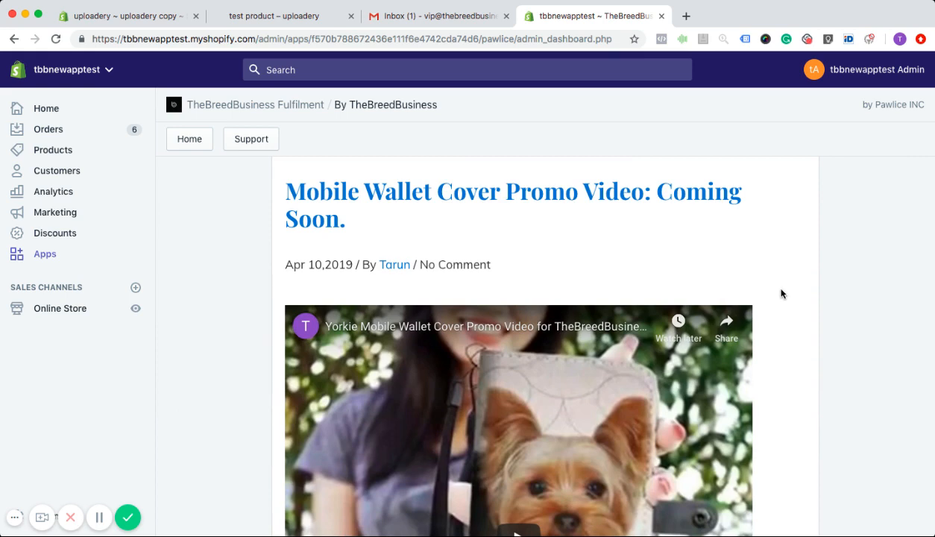
{"action": "scroll", "coordinate": [780, 293], "scroll_direction": "down", "scroll_amount": 4}
{"action": "scroll", "coordinate": [781, 293], "scroll_direction": "down", "scroll_amount": 9}
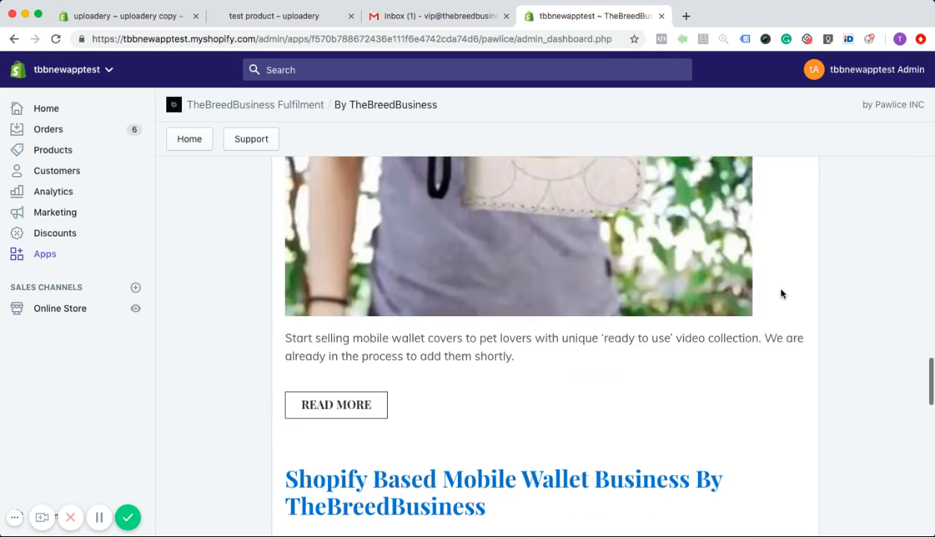
{"action": "scroll", "coordinate": [781, 293], "scroll_direction": "up", "scroll_amount": 12}
{"action": "scroll", "coordinate": [780, 320], "scroll_direction": "up", "scroll_amount": 2}
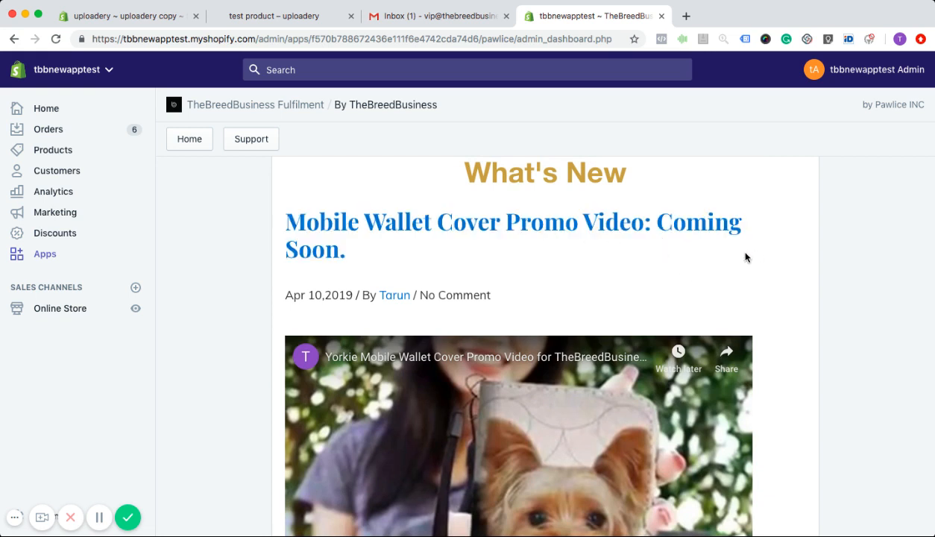
{"action": "scroll", "coordinate": [770, 280], "scroll_direction": "down", "scroll_amount": 10}
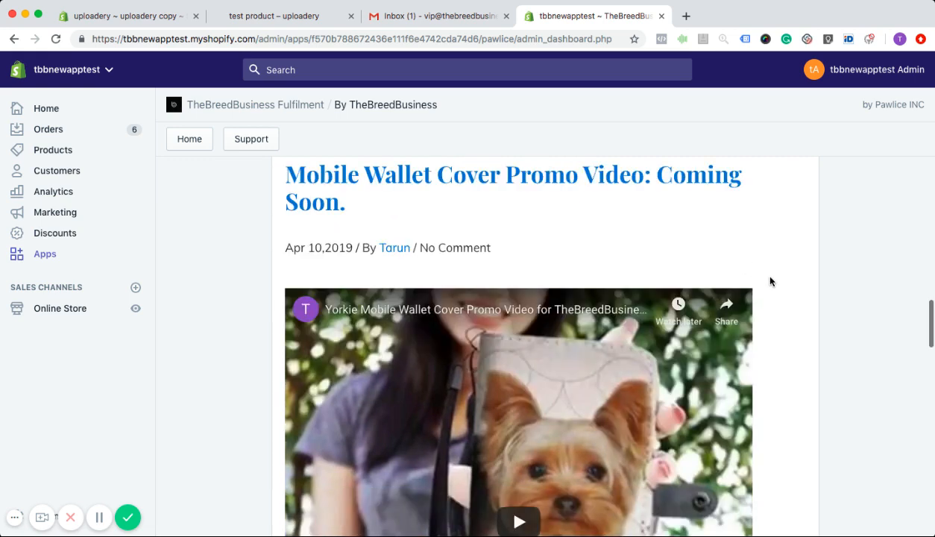
{"action": "scroll", "coordinate": [770, 280], "scroll_direction": "up", "scroll_amount": 7}
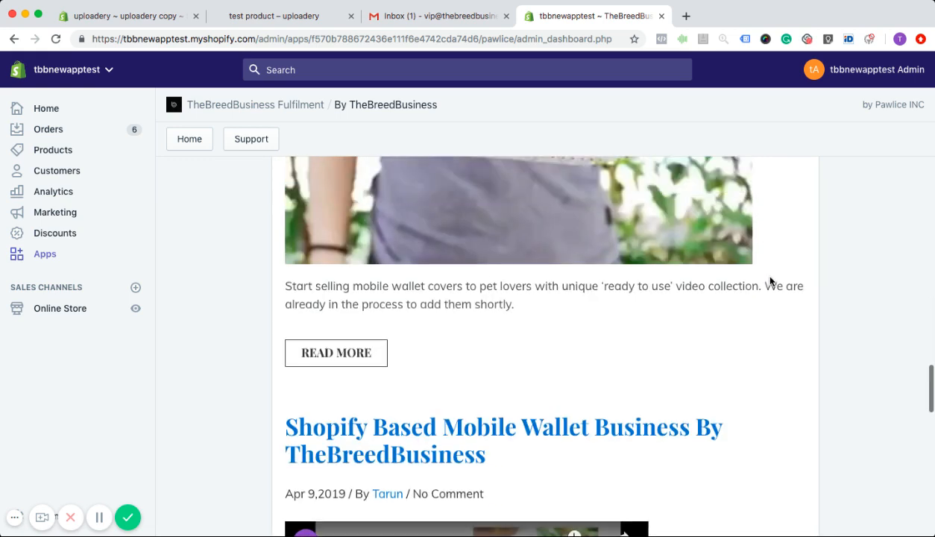
{"action": "scroll", "coordinate": [797, 291], "scroll_direction": "up", "scroll_amount": 4}
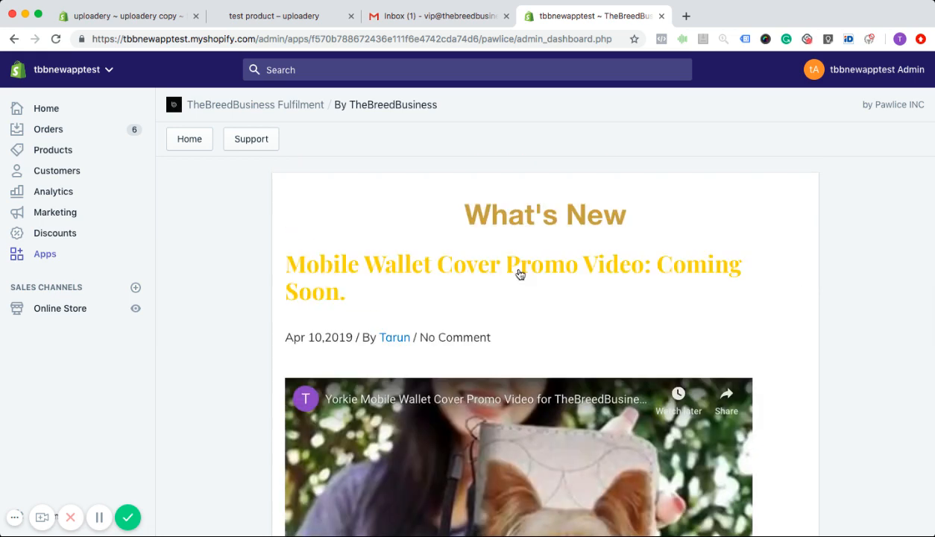
Step: Open the product selection page from the dashboard's Start Here entry and look over the available products, search and type filter
{"action": "scroll", "coordinate": [716, 275], "scroll_direction": "up", "scroll_amount": 5}
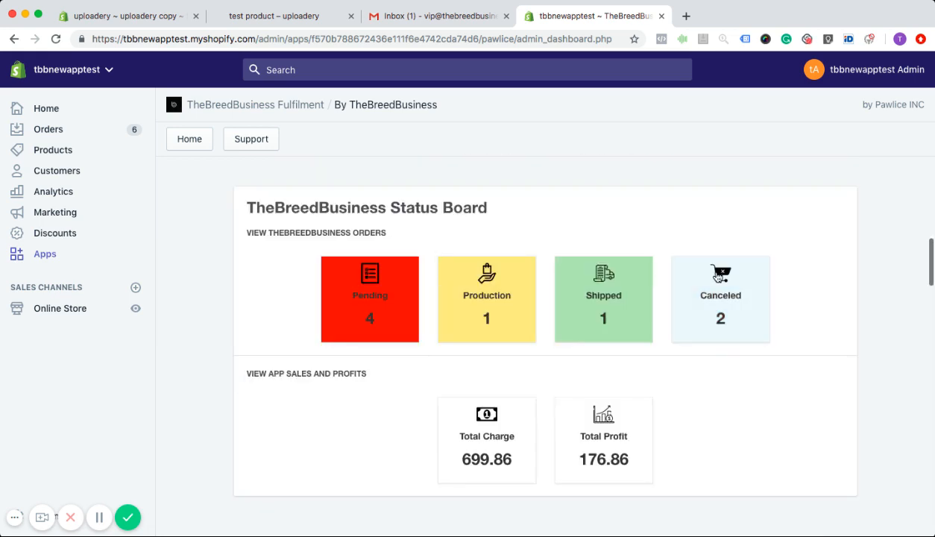
{"action": "scroll", "coordinate": [537, 198], "scroll_direction": "up", "scroll_amount": 3}
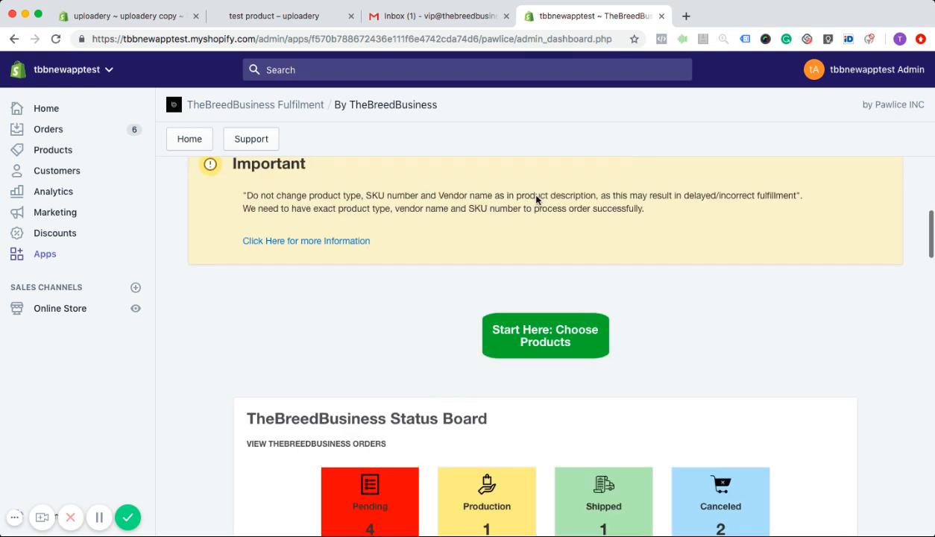
{"action": "left_click", "coordinate": [546, 332]}
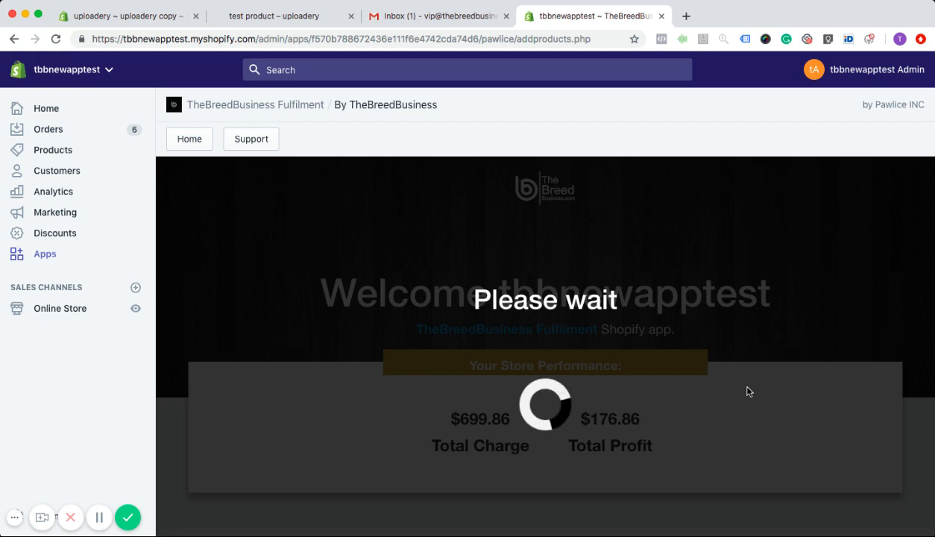
{"action": "scroll", "coordinate": [740, 410], "scroll_direction": "down", "scroll_amount": 15}
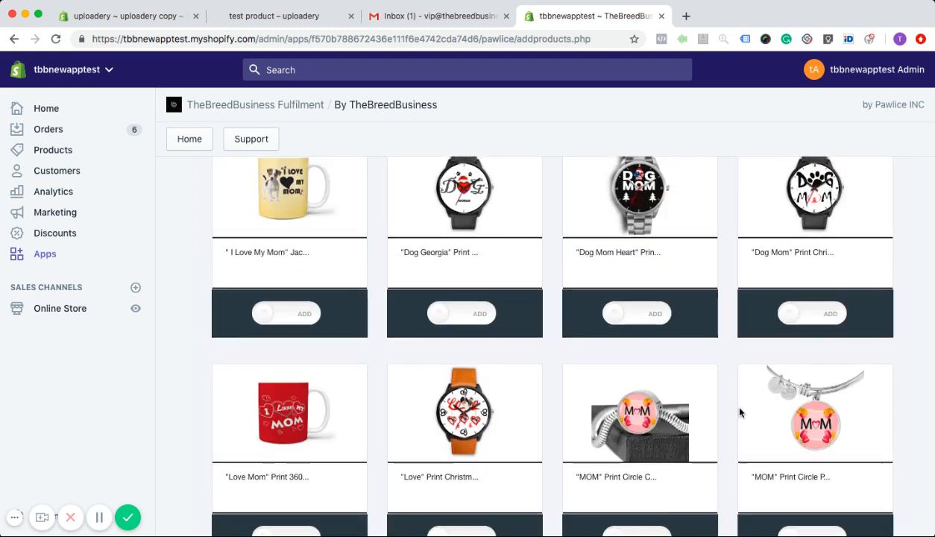
{"action": "scroll", "coordinate": [740, 412], "scroll_direction": "up", "scroll_amount": 15}
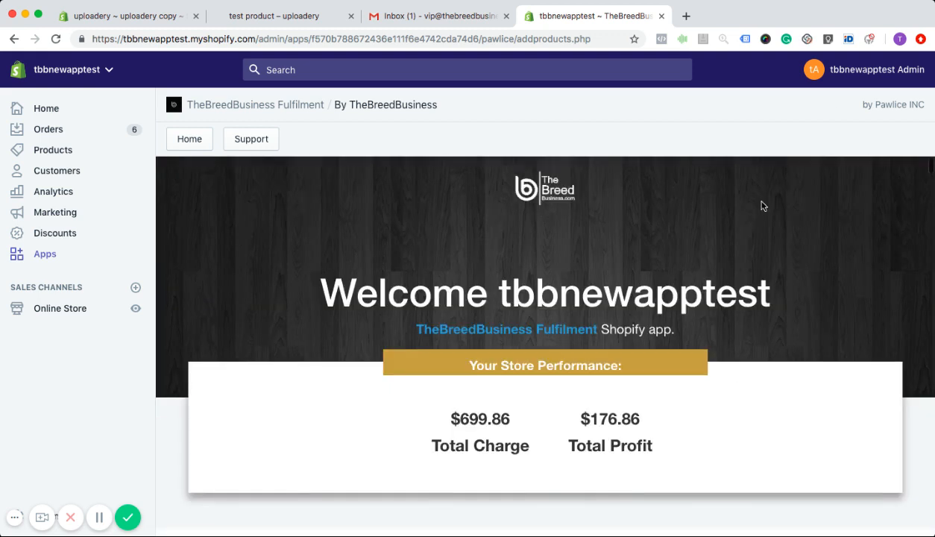
{"action": "scroll", "coordinate": [776, 323], "scroll_direction": "down", "scroll_amount": 3}
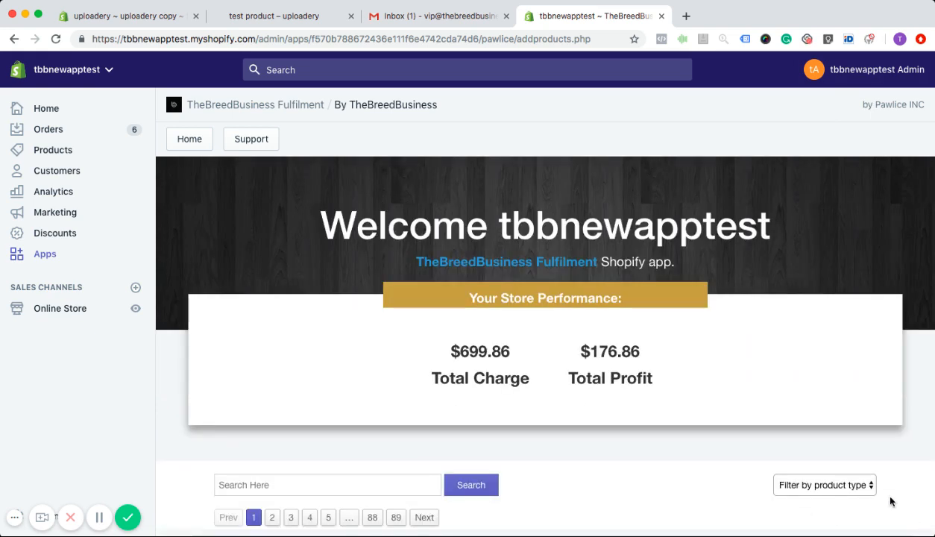
{"action": "scroll", "coordinate": [891, 500], "scroll_direction": "down", "scroll_amount": 3}
{"action": "scroll", "coordinate": [872, 432], "scroll_direction": "up", "scroll_amount": 3}
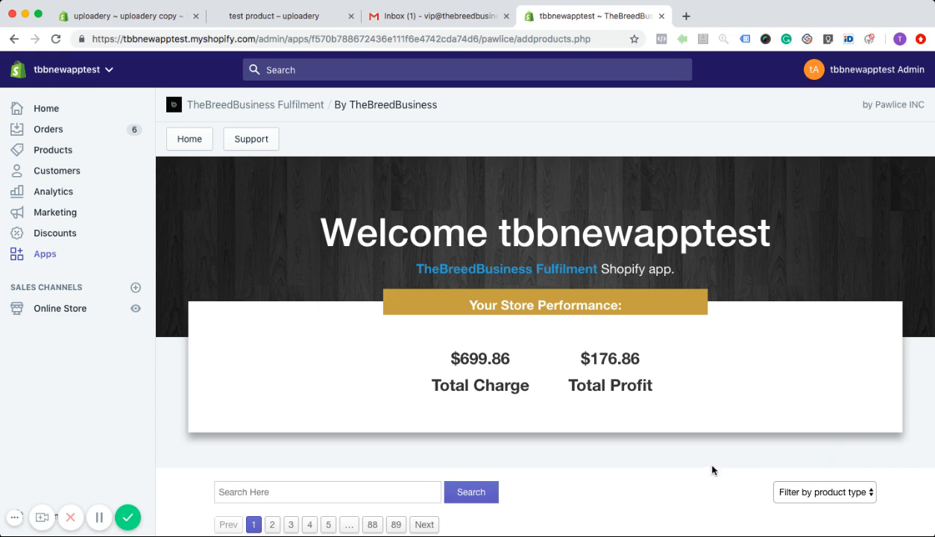
{"action": "scroll", "coordinate": [712, 469], "scroll_direction": "down", "scroll_amount": 5}
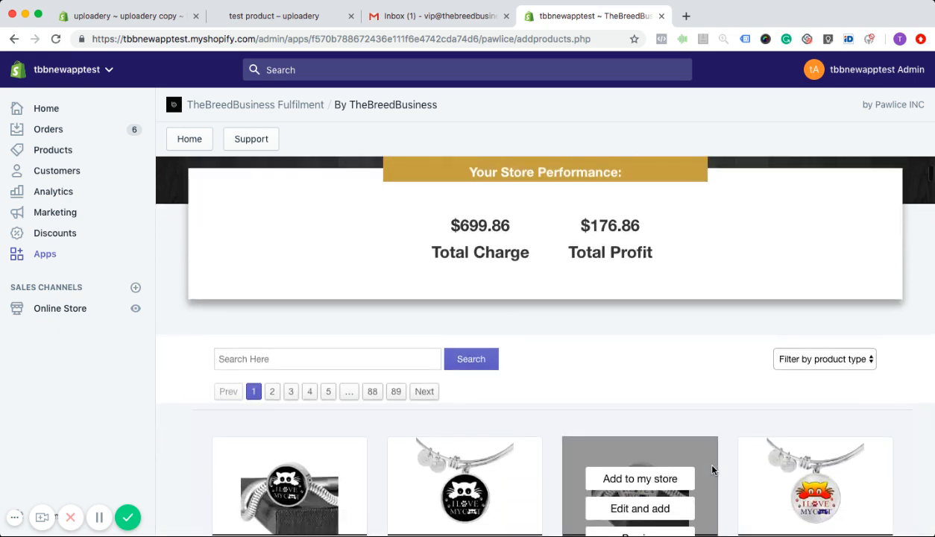
{"action": "scroll", "coordinate": [712, 469], "scroll_direction": "up", "scroll_amount": 5}
{"action": "scroll", "coordinate": [712, 470], "scroll_direction": "up", "scroll_amount": 1}
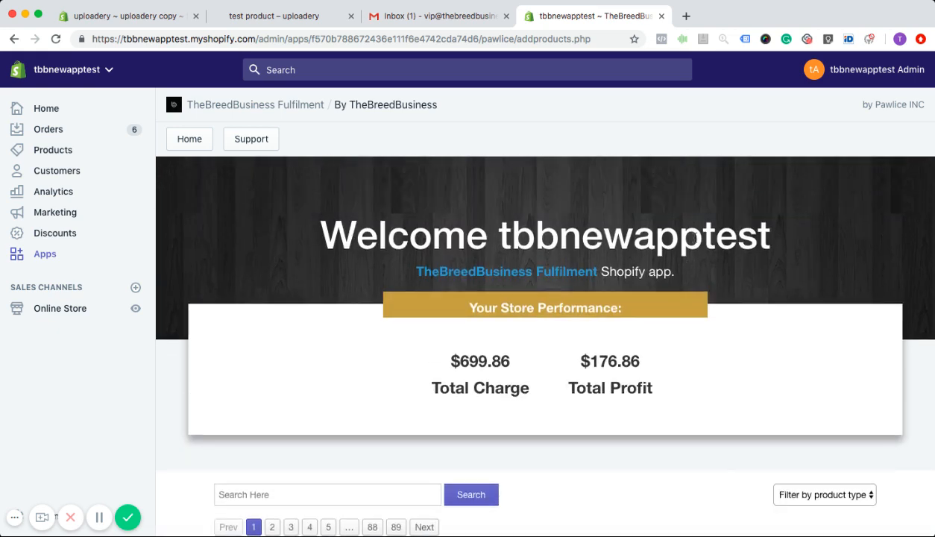
{"action": "scroll", "coordinate": [526, 273], "scroll_direction": "down", "scroll_amount": 3}
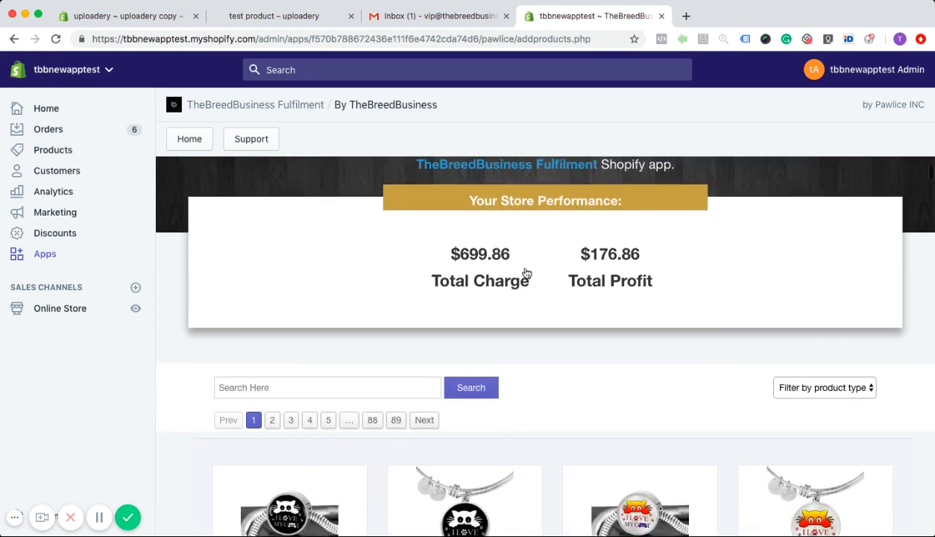
{"action": "scroll", "coordinate": [526, 273], "scroll_direction": "up", "scroll_amount": 4}
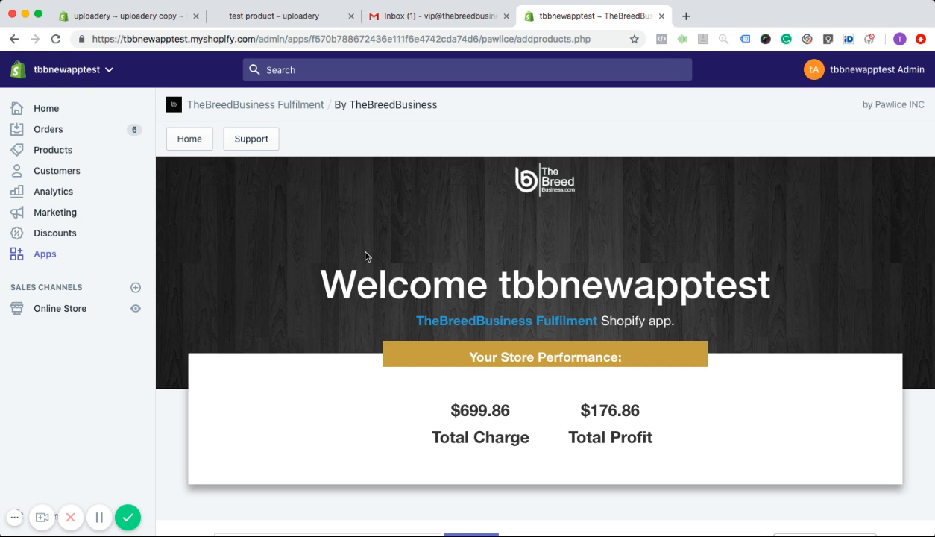
{"action": "scroll", "coordinate": [365, 256], "scroll_direction": "down", "scroll_amount": 3}
{"action": "scroll", "coordinate": [365, 255], "scroll_direction": "up", "scroll_amount": 2}
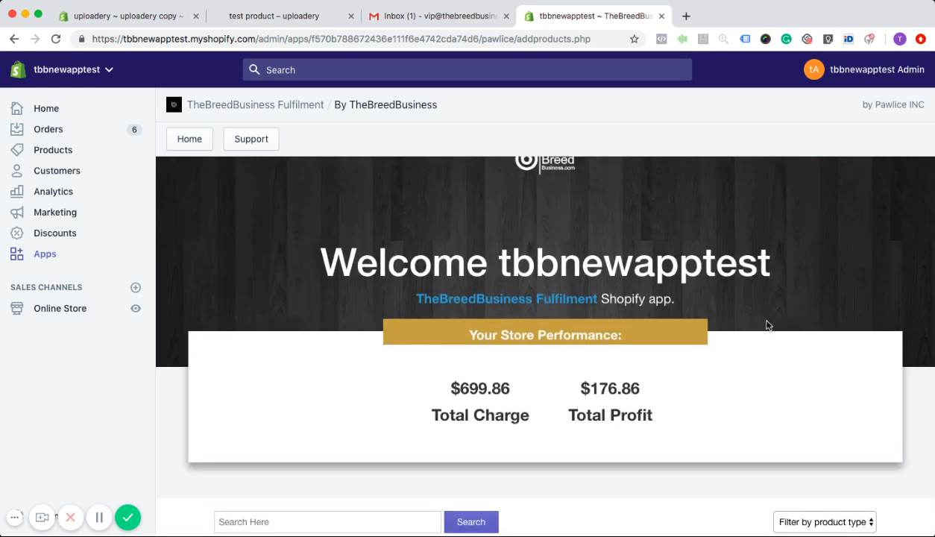